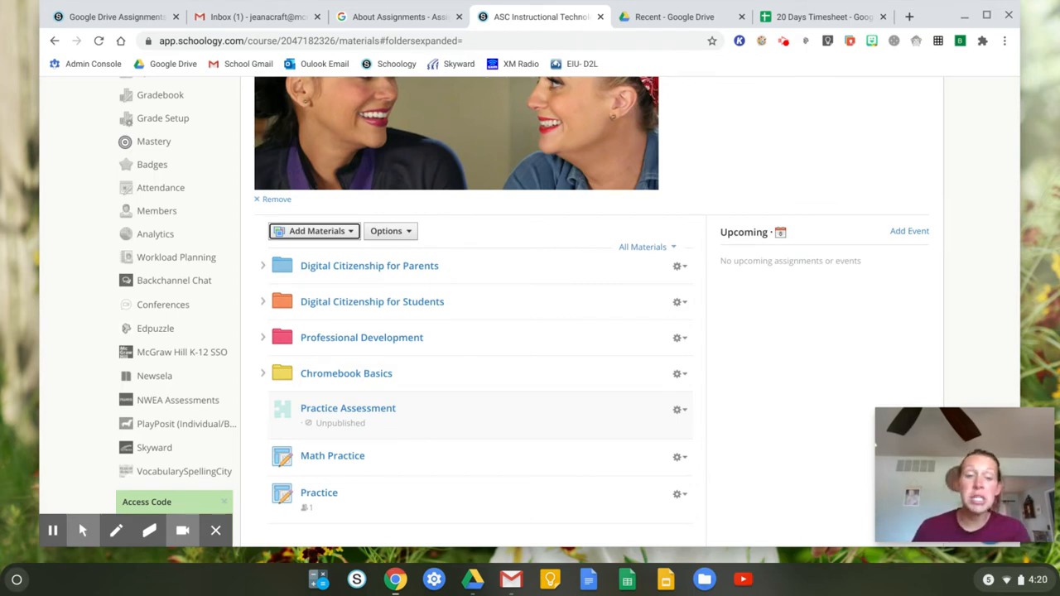
Start adding a Google Assignments item to the ASC Instructional Technology course materials
scroll(307, 230, "up", 3)
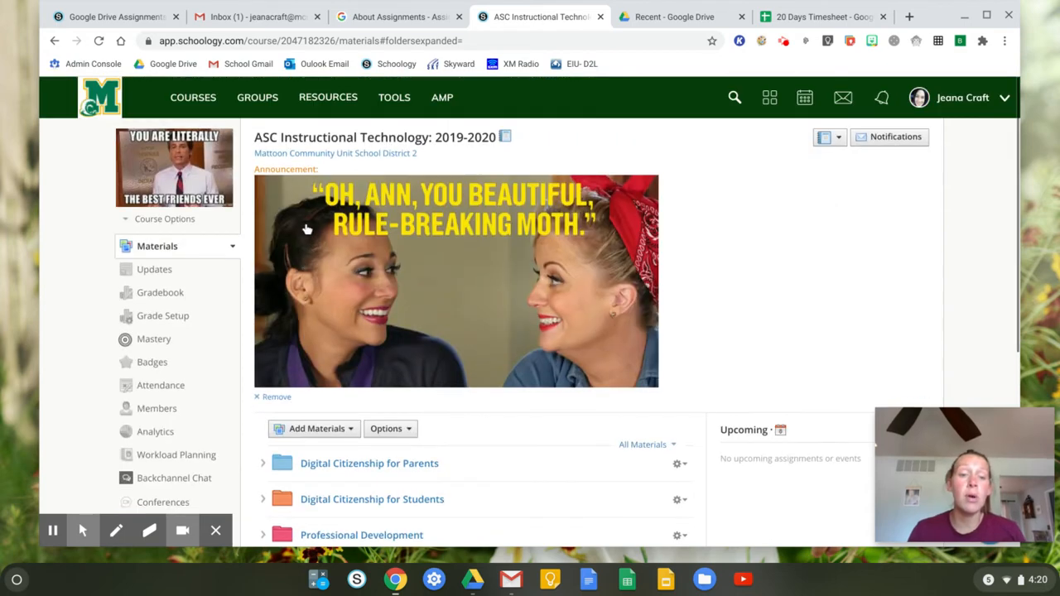
scroll(307, 230, "down", 3)
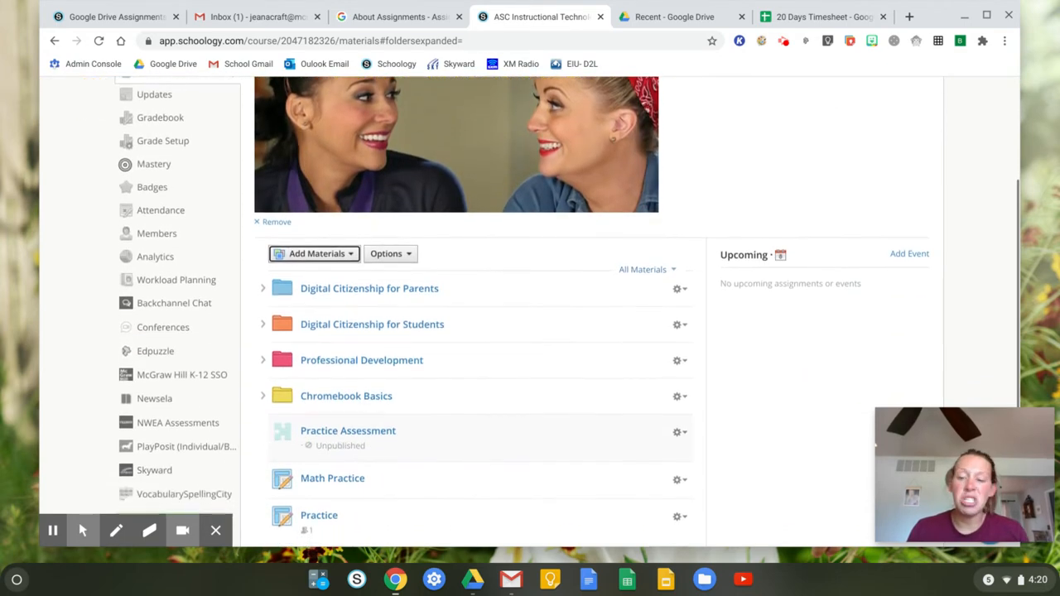
left_click(335, 258)
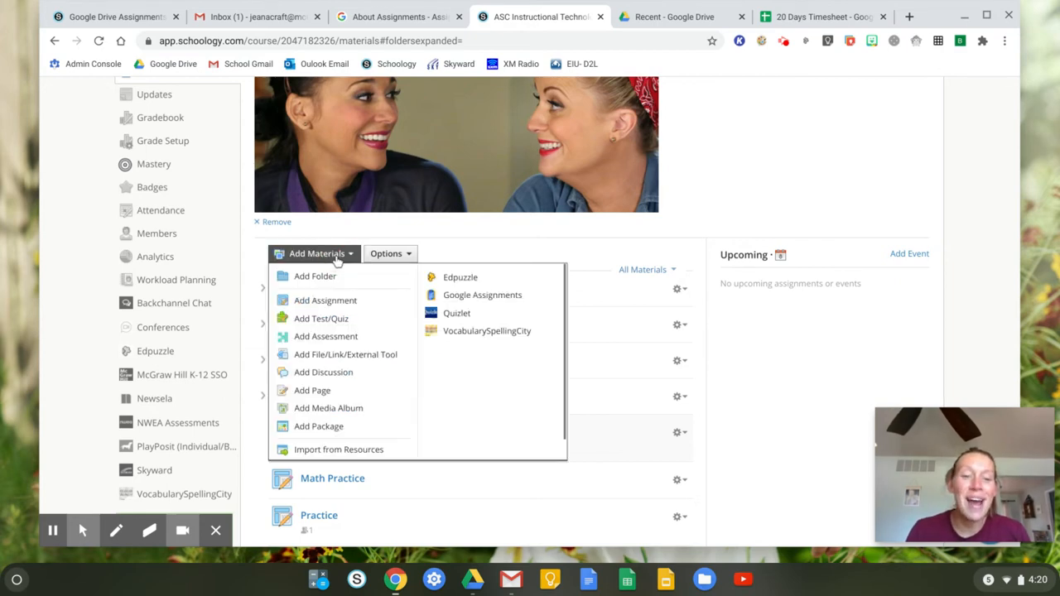
left_click(484, 299)
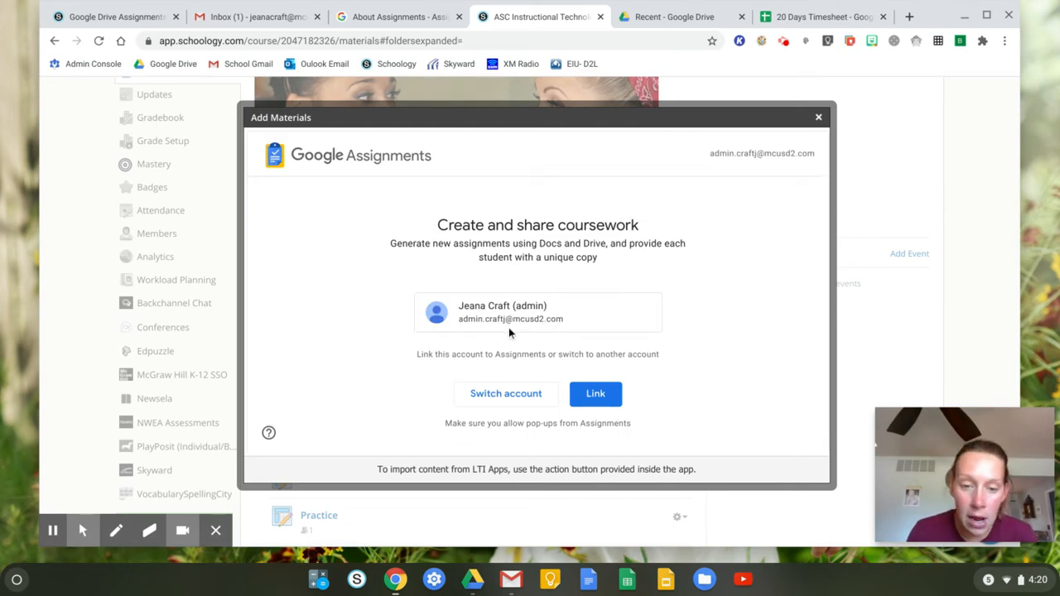
Switch from the admin account to the non-admin Google account and link it to Google Assignments
left_click(502, 391)
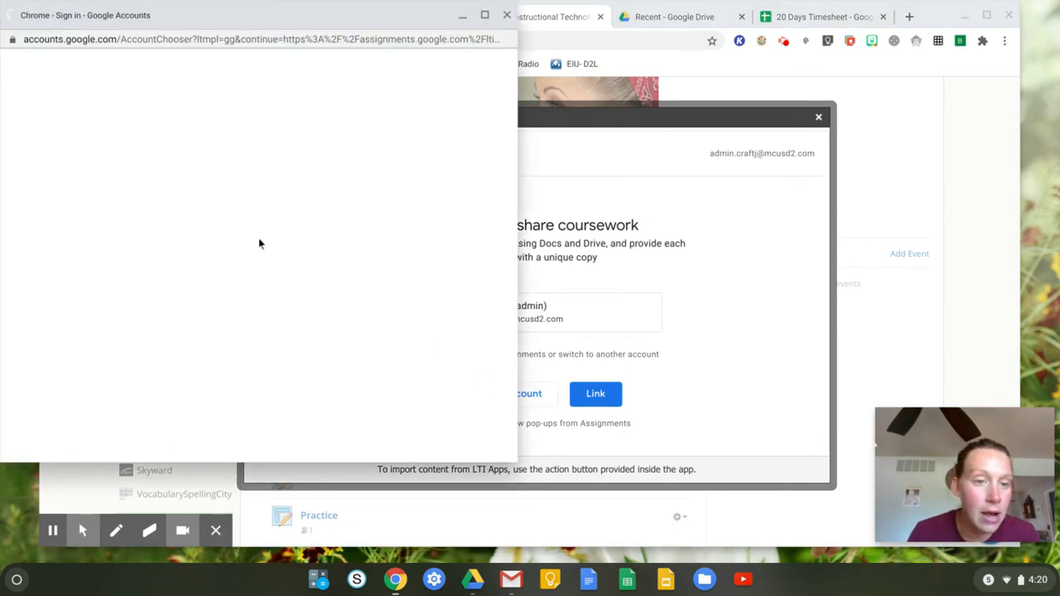
left_click(220, 207)
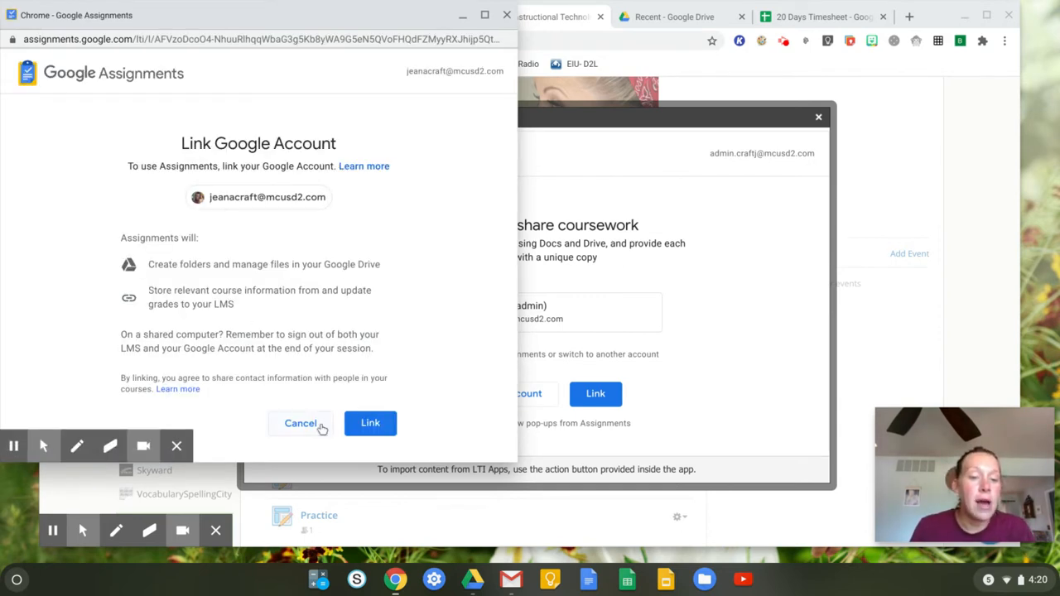
left_click(365, 431)
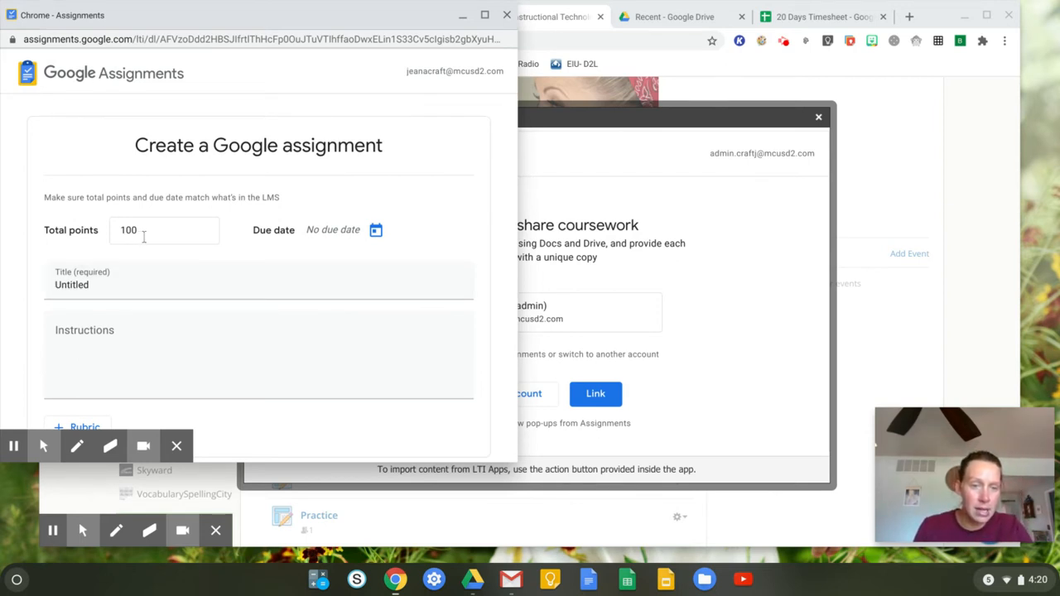
Set the assignment's total points to 10 and its due date to Aug 18, 2020
double_click(144, 237)
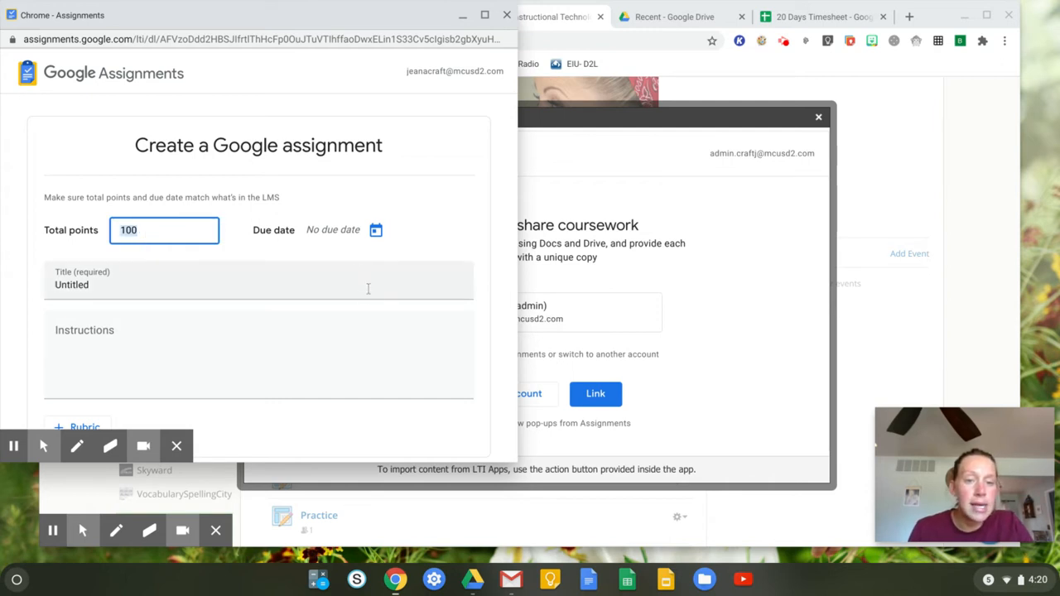
type("10")
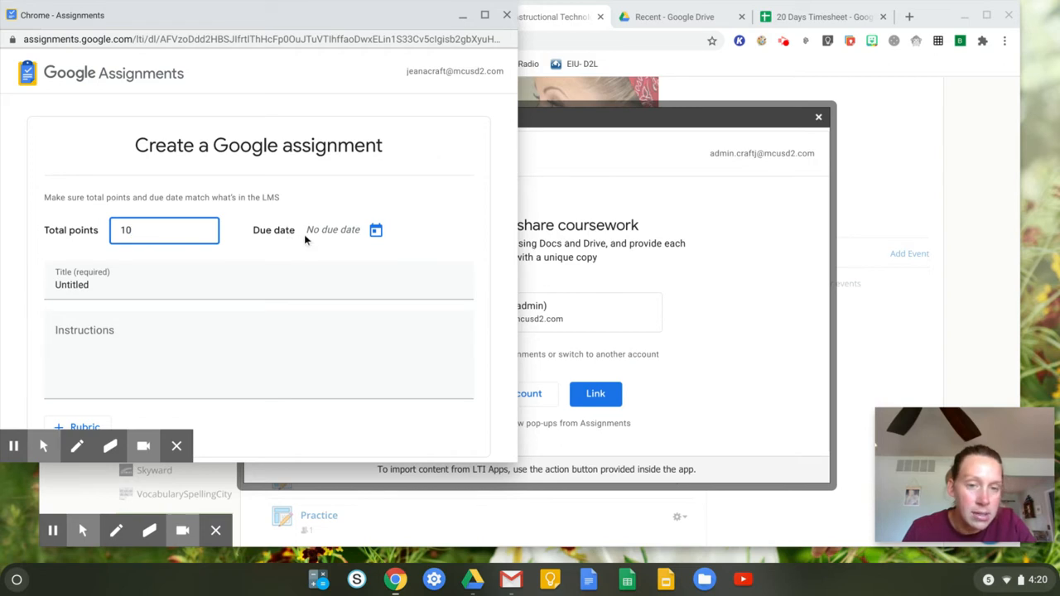
left_click(326, 231)
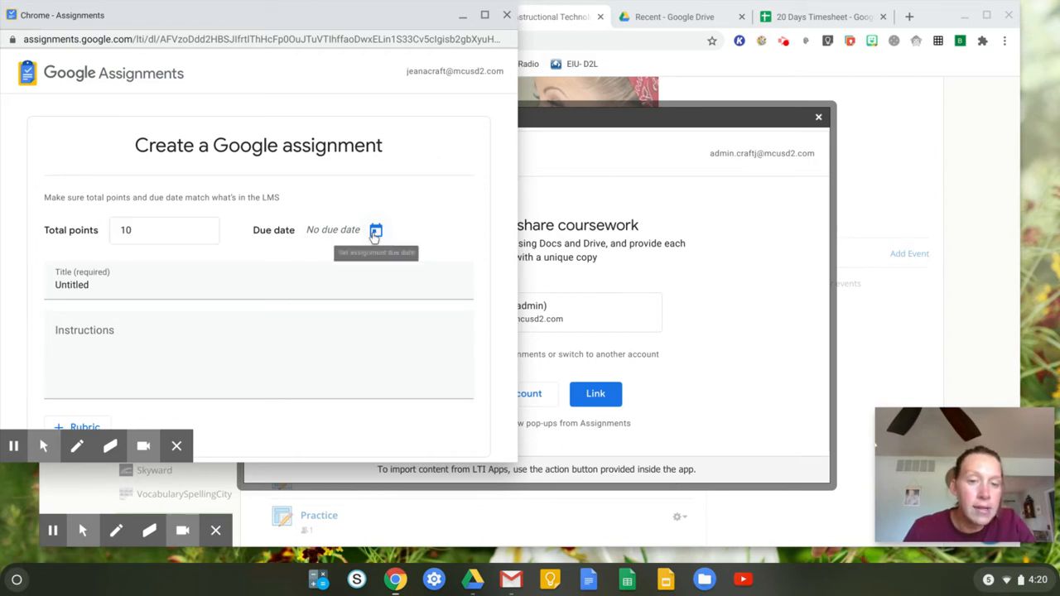
left_click(374, 233)
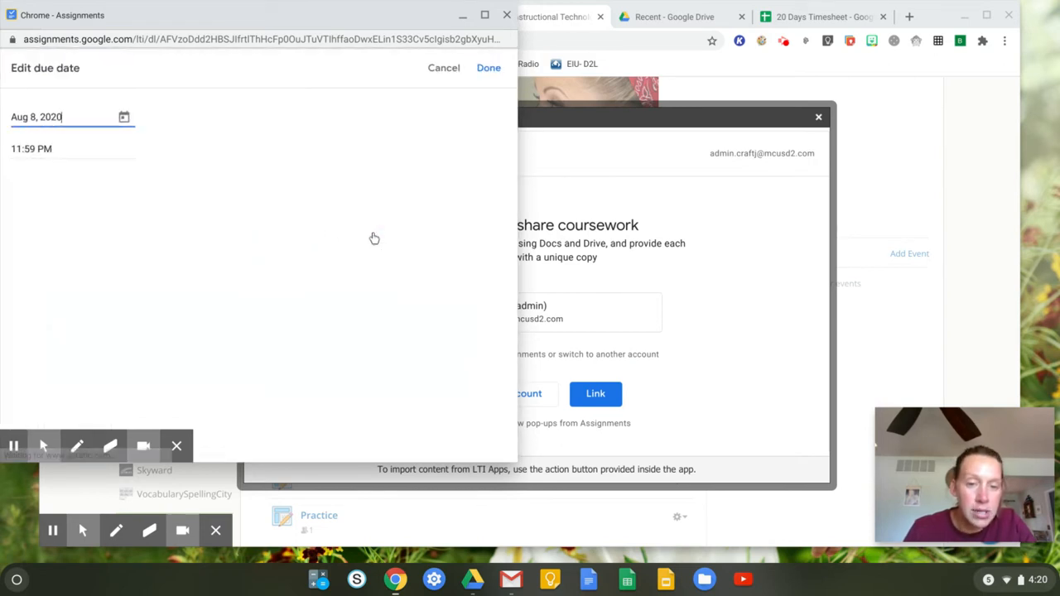
left_click(123, 117)
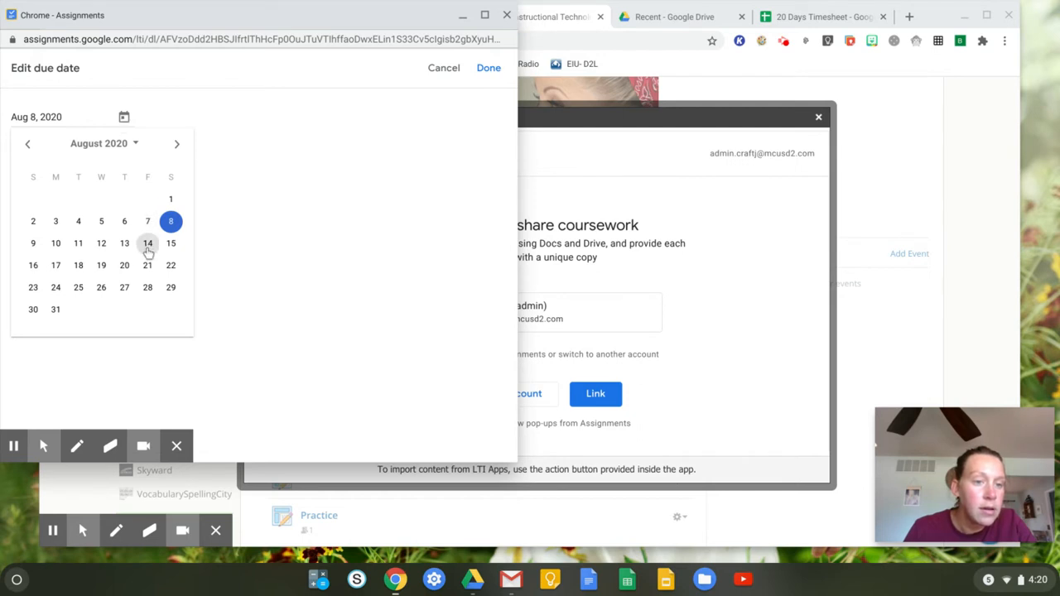
left_click(78, 266)
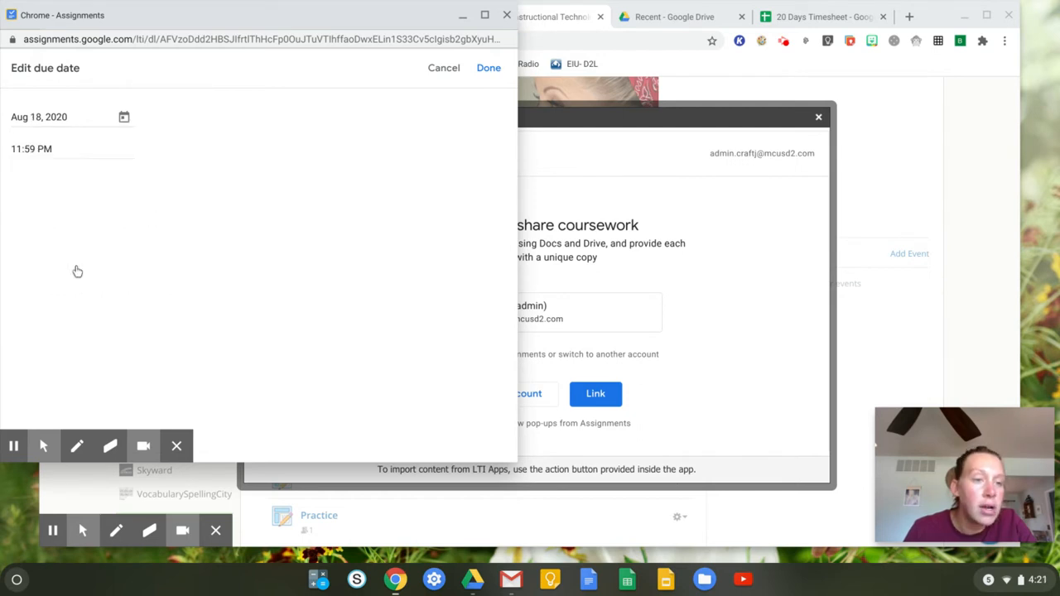
Set the due time to 3:45 PM and apply the due date to the assignment
left_click(27, 147)
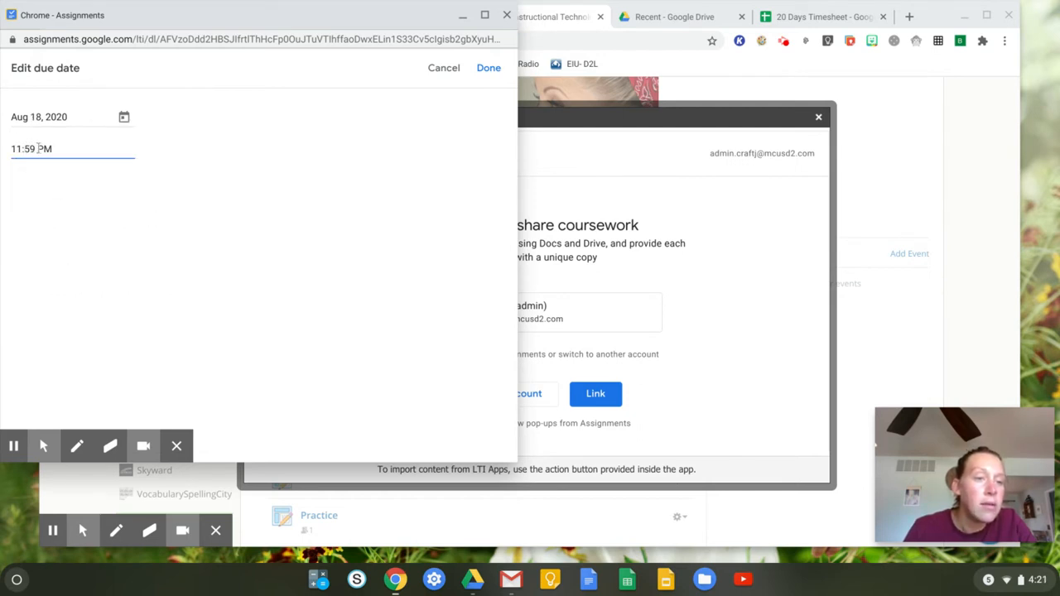
key("Left")
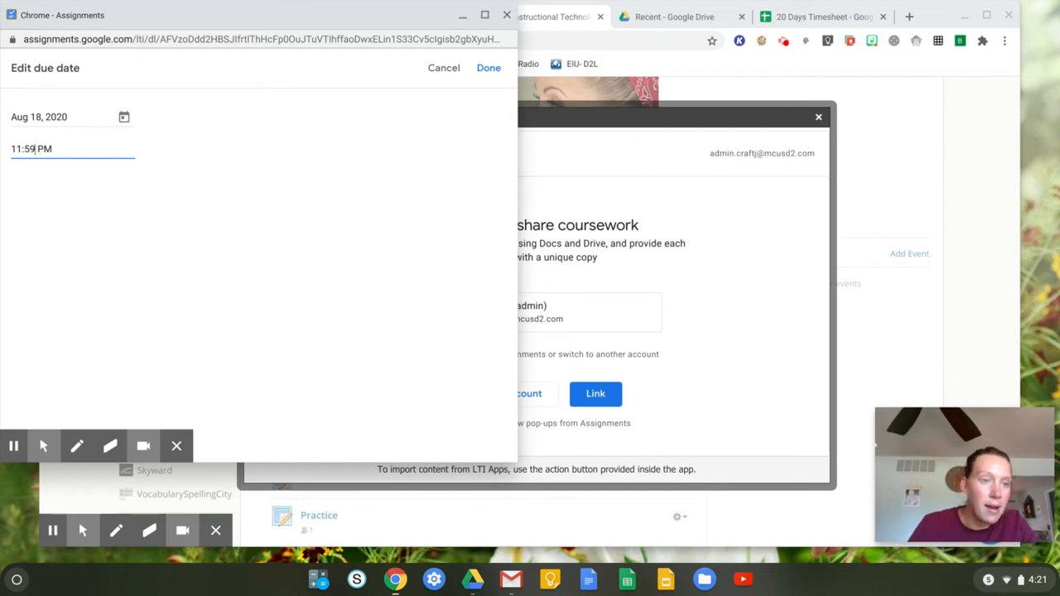
key("BackSpace")
key("BackSpace")
key("BackSpace")
key("BackSpace")
key("BackSpace")
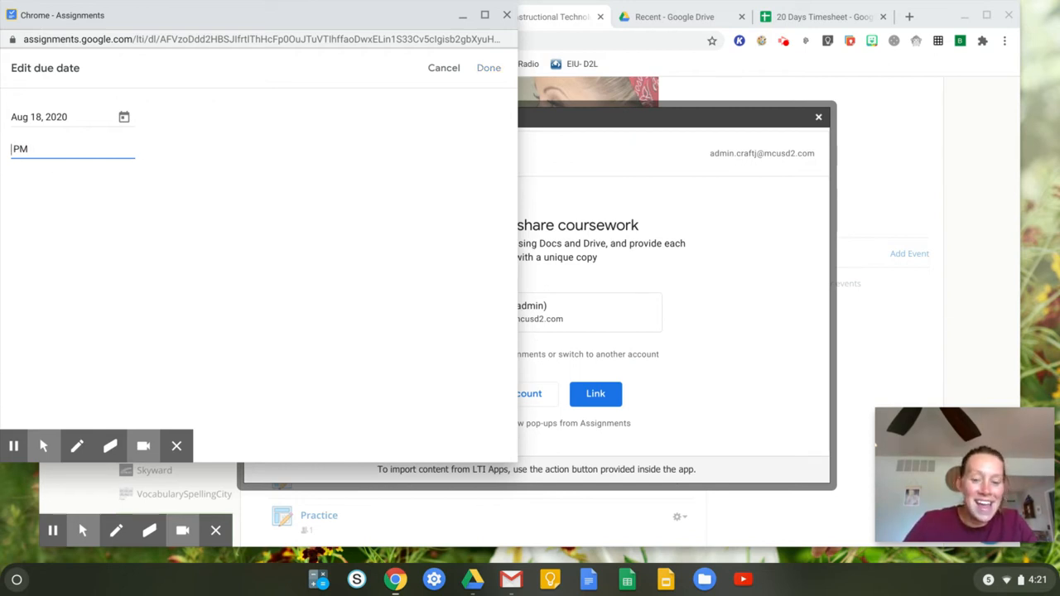
type("3:45")
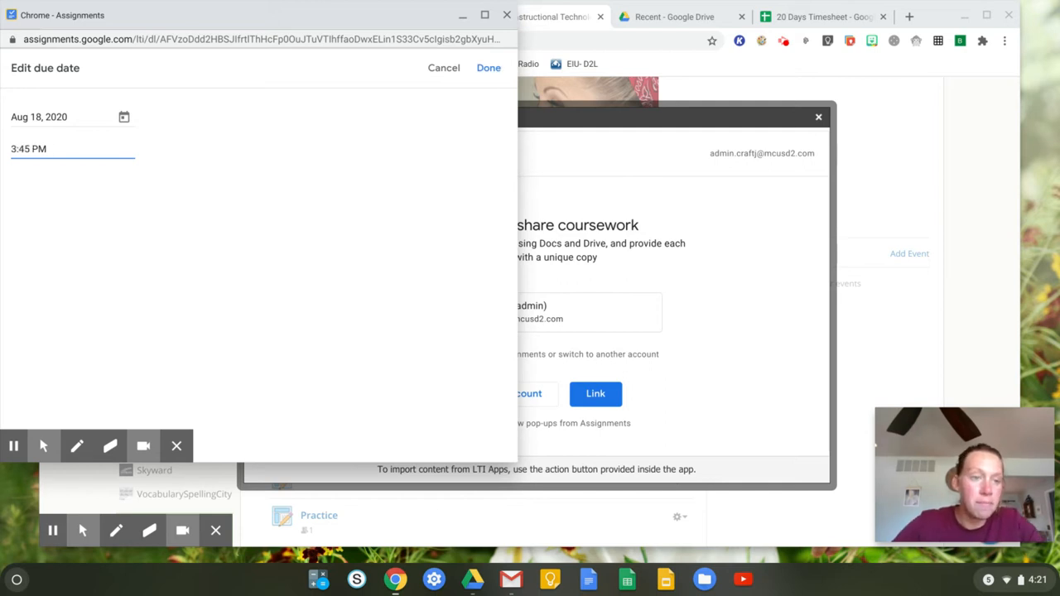
left_click(488, 68)
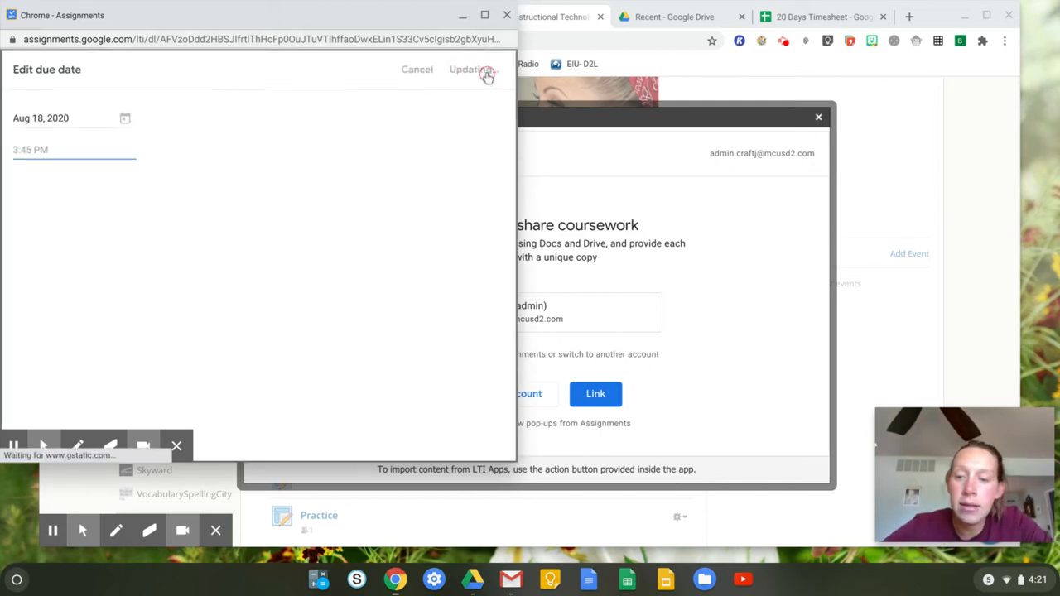
Replace the default assignment title with "Practice Assignment"
left_click(130, 289)
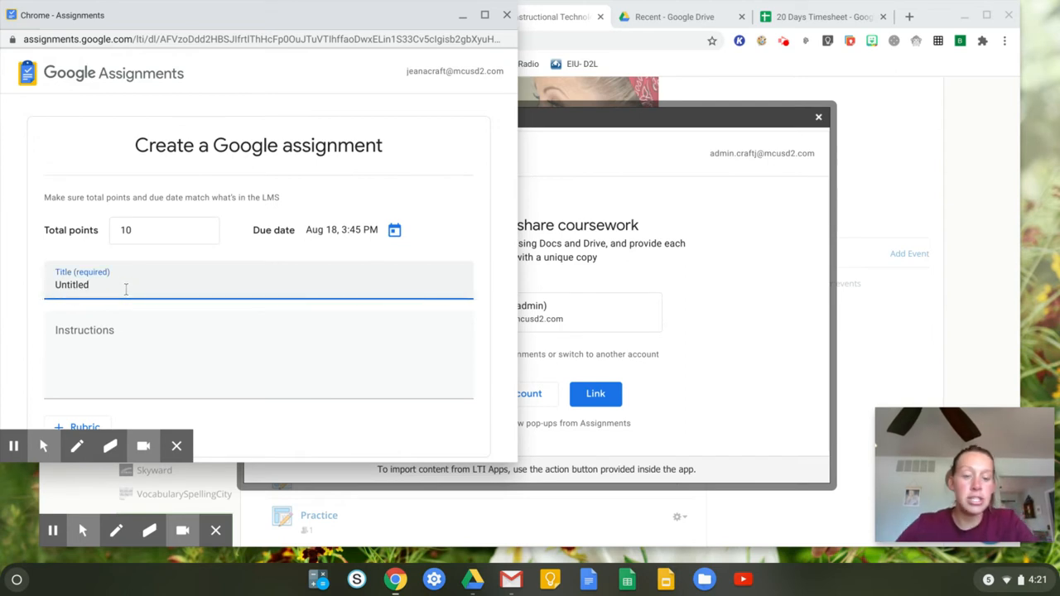
key("BackSpace")
key("BackSpace")
key("BackSpace")
key("BackSpace")
key("BackSpace")
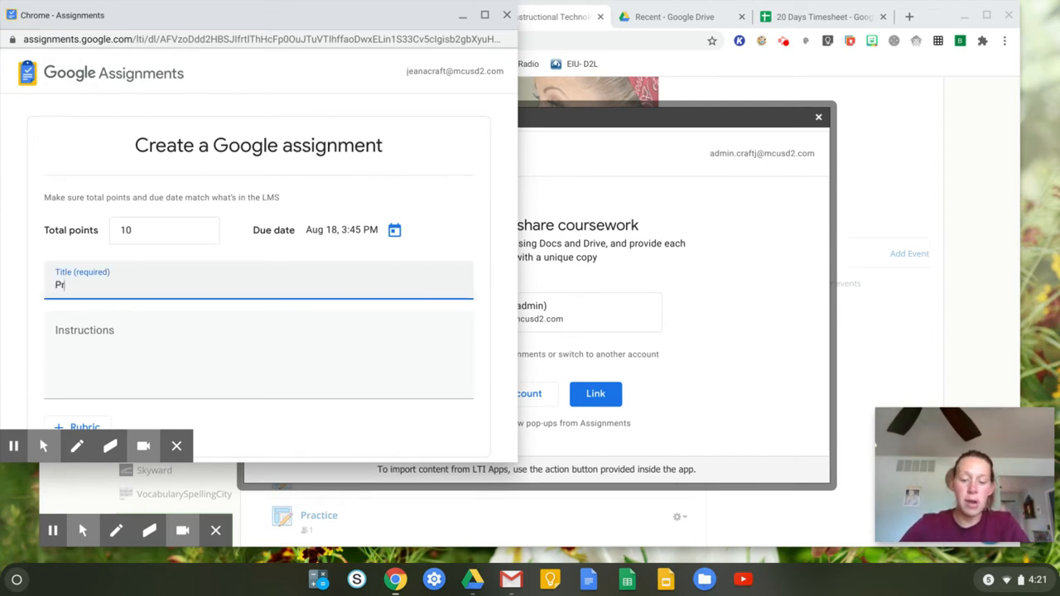
type("Practice Assignment")
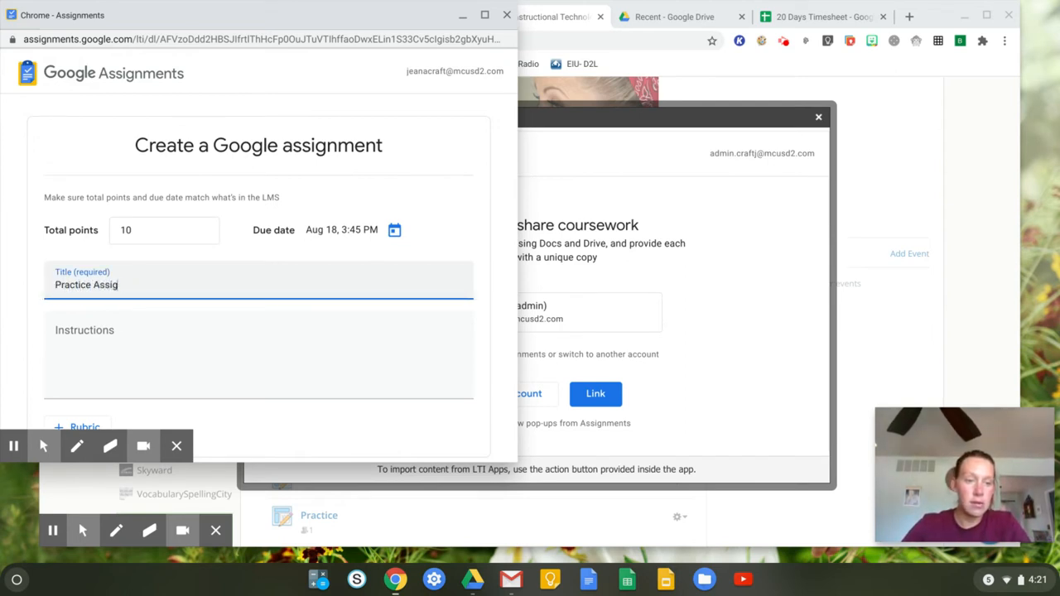
Enter the instructions "This is a practice assignment to try Google Assignments for the first time!"
left_click(180, 329)
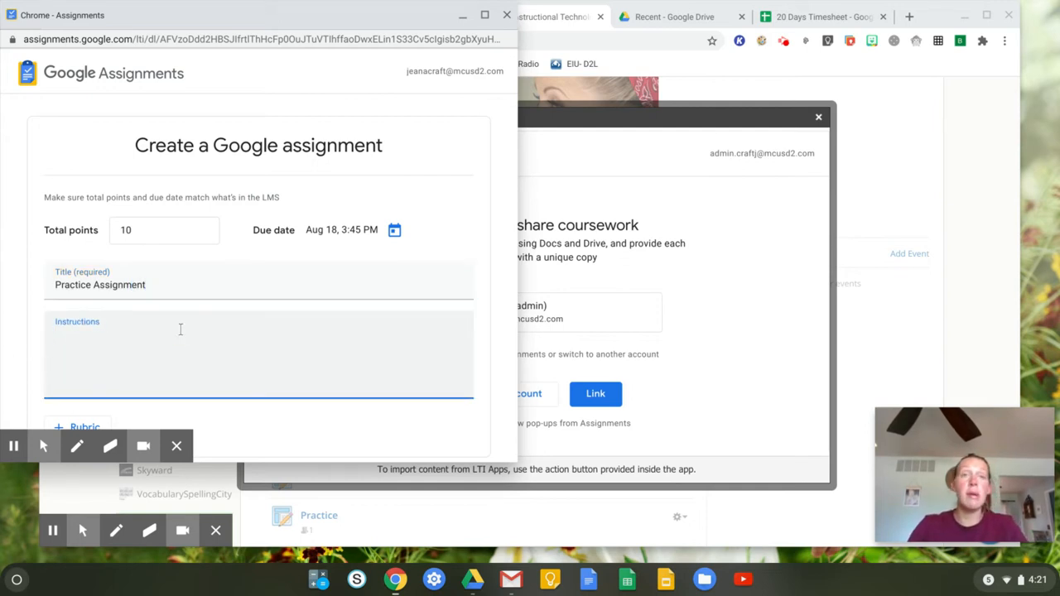
type("This is a prat")
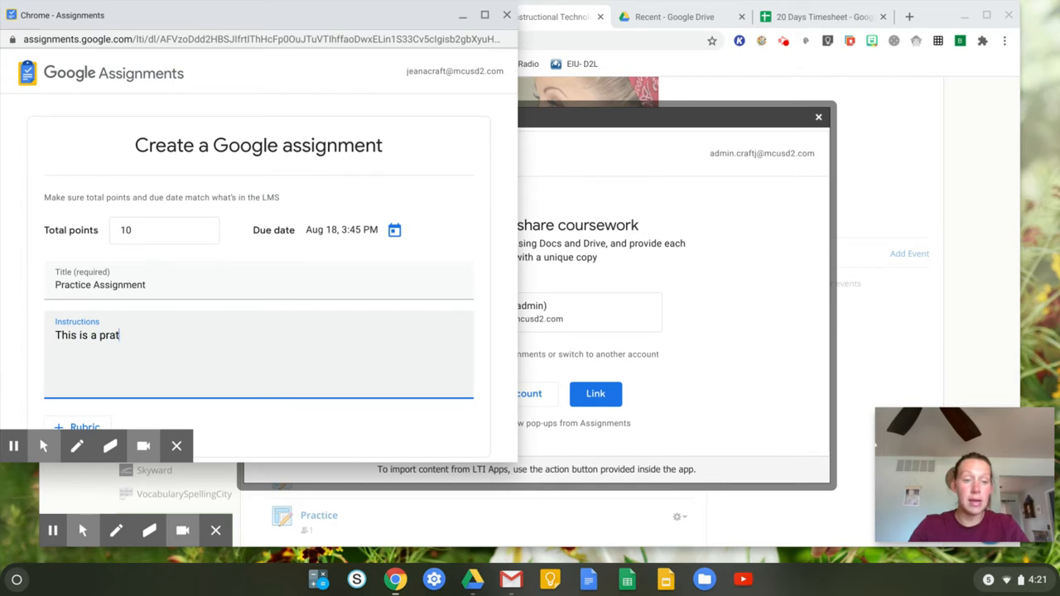
type("ice assign")
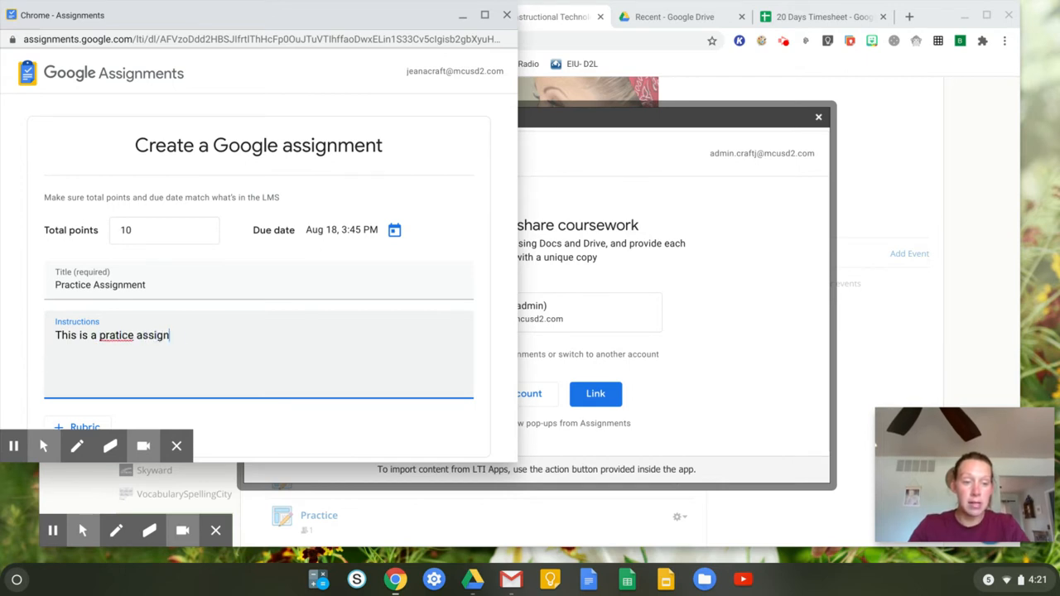
type("ment to try Goo")
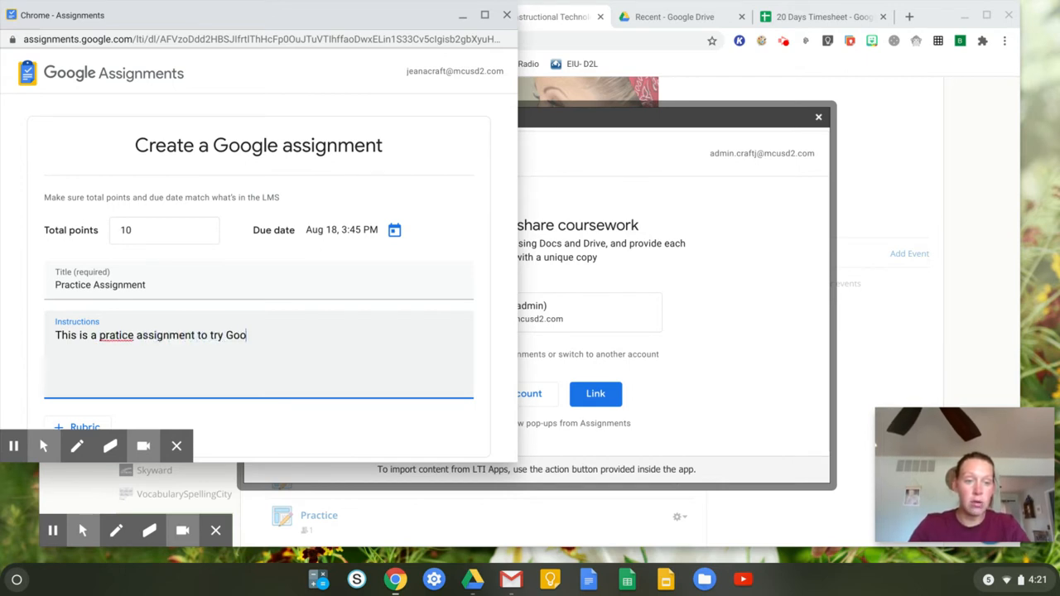
type("gle Assignments")
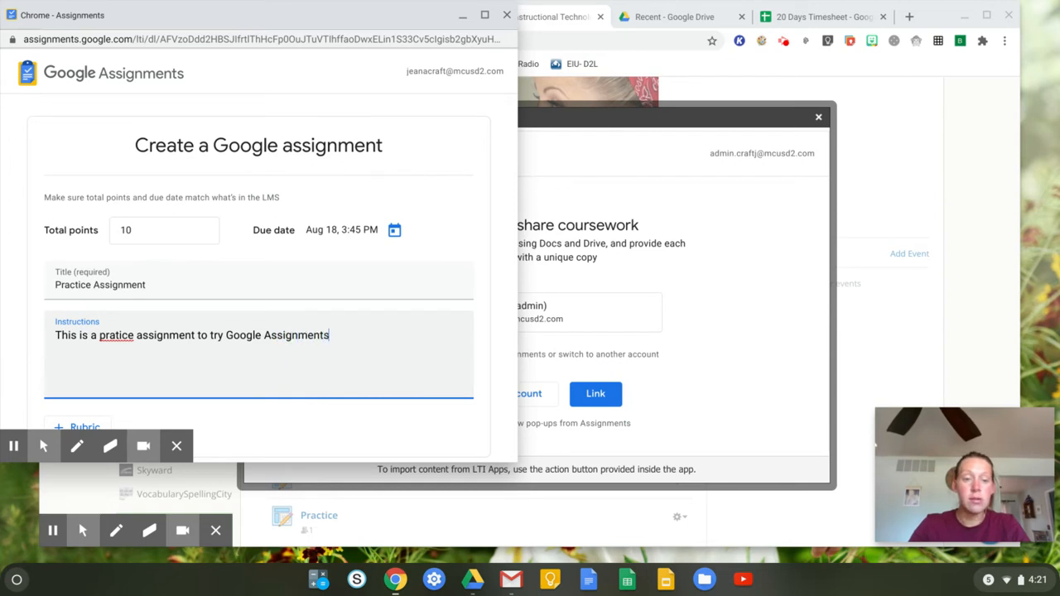
type(" for the first time!")
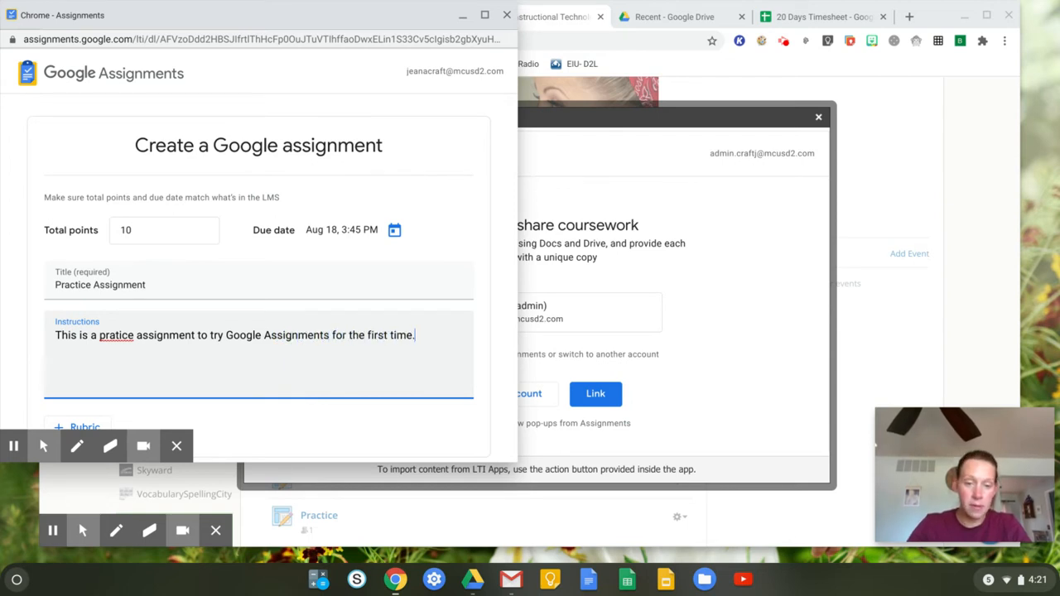
left_click(113, 335)
type("c")
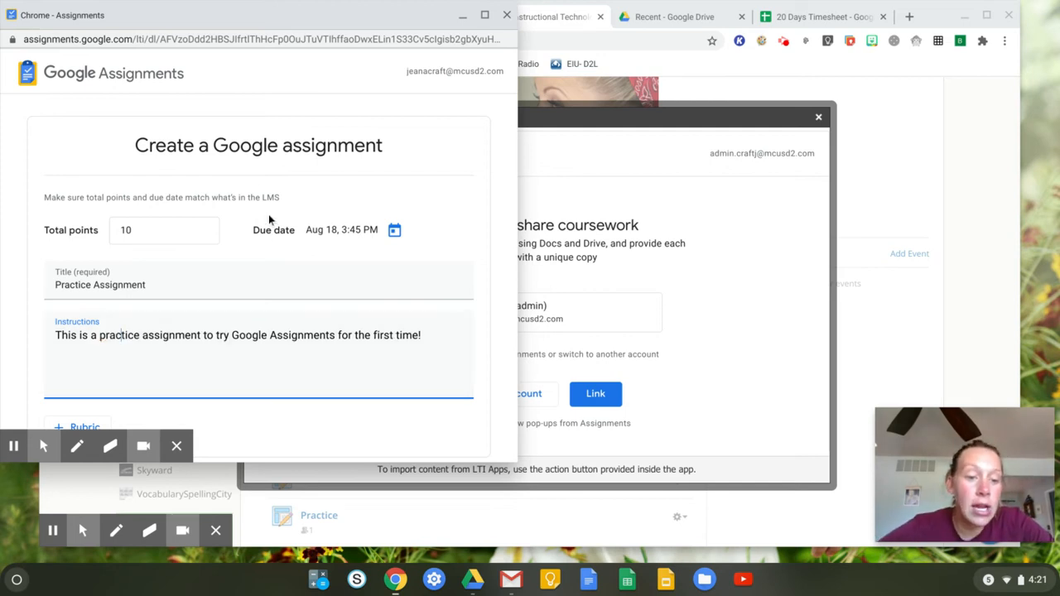
Open a new rubric to examine its scoring and criterion fields, and discard it while staying on the assignment form
scroll(268, 217, "down", 3)
scroll(269, 220, "down", 1)
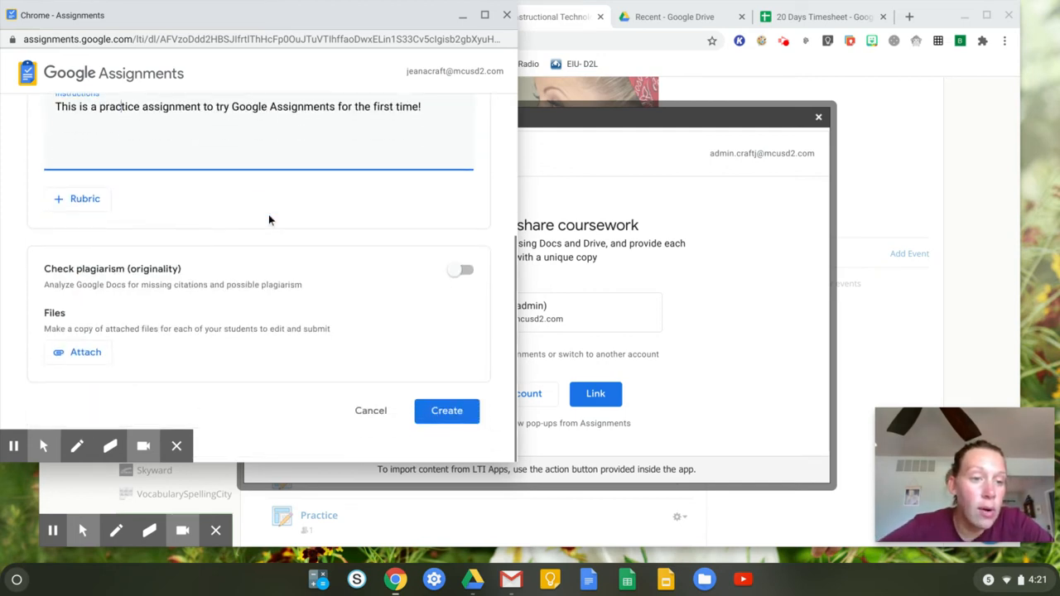
left_click(75, 213)
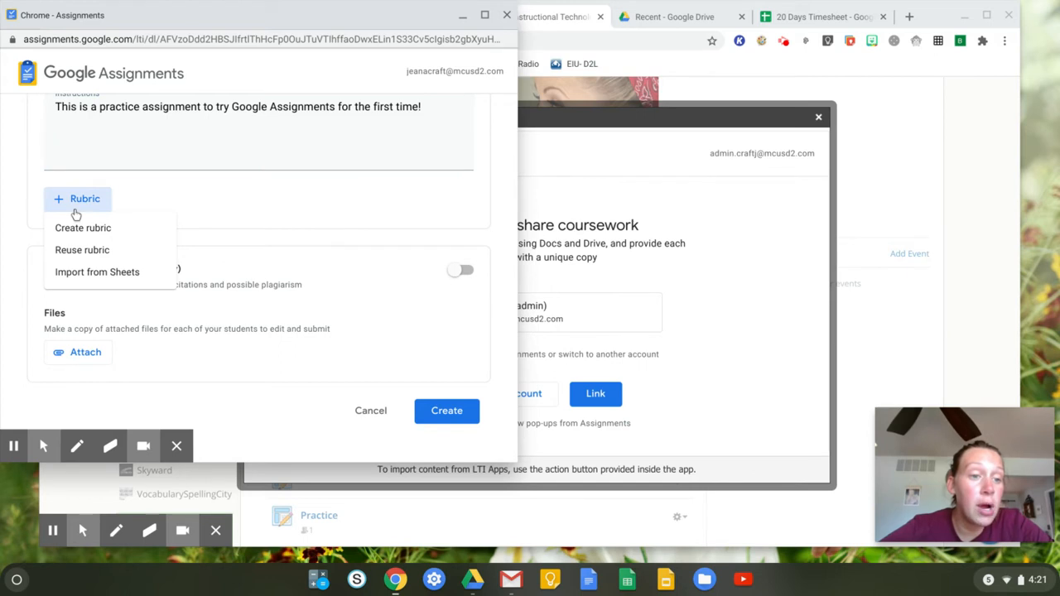
left_click(84, 237)
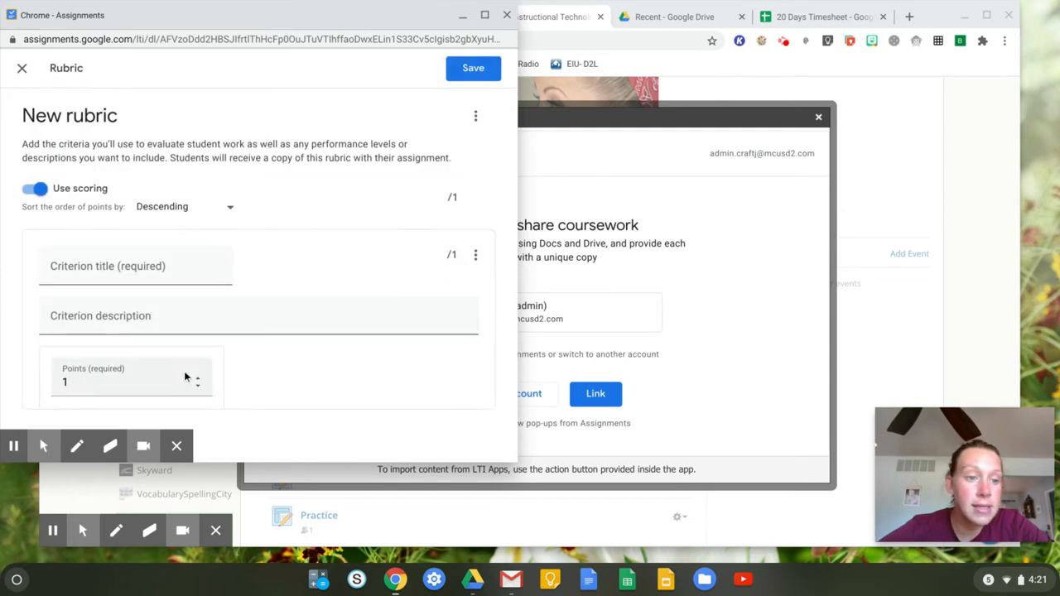
scroll(180, 381, "down", 3)
scroll(178, 395, "up", 3)
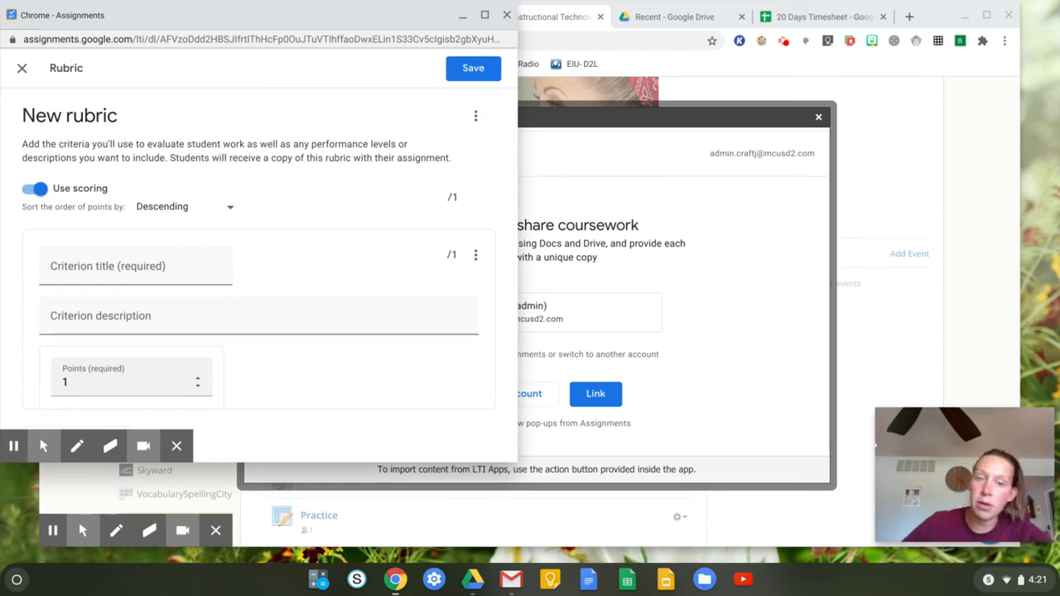
left_click(18, 72)
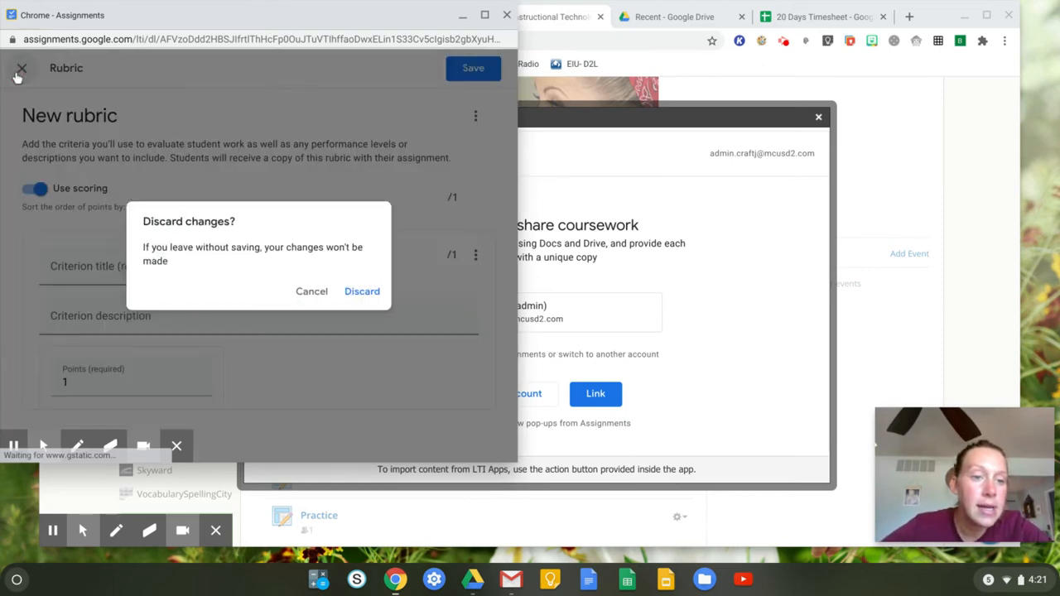
left_click(362, 292)
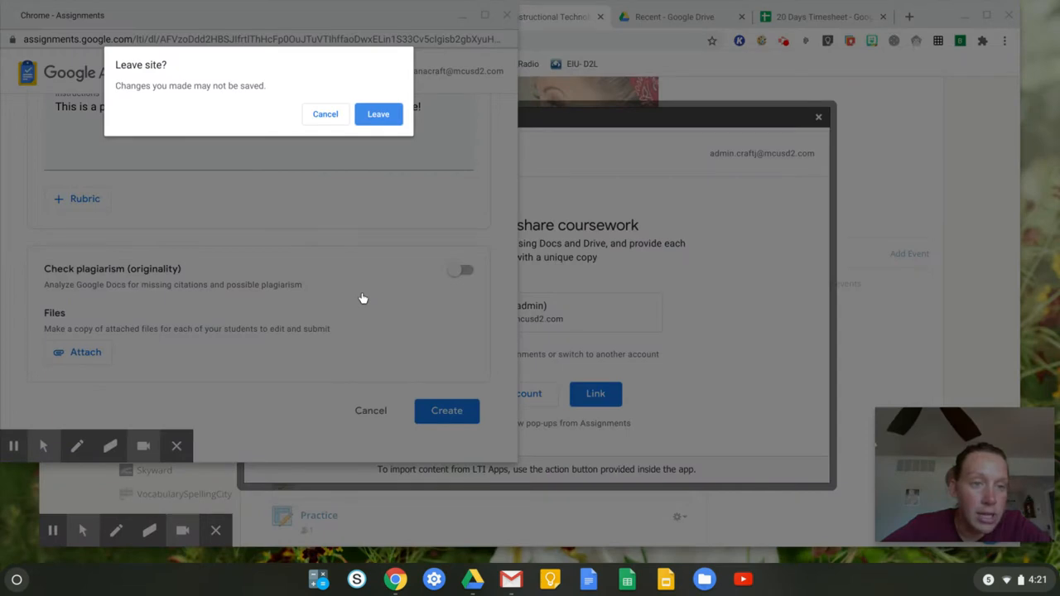
left_click(323, 111)
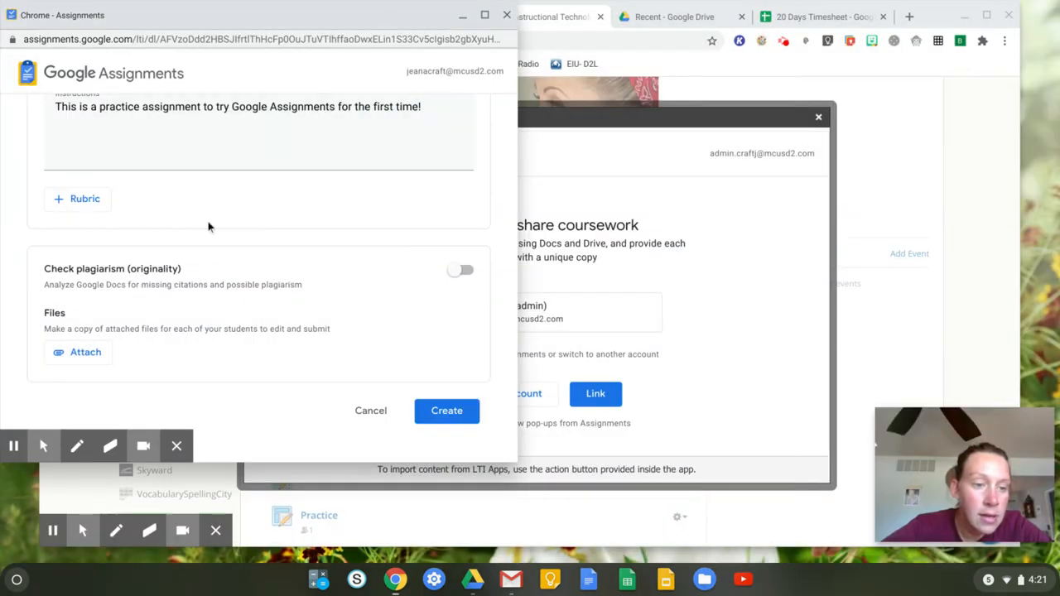
Attach the "8.12 Teacher Institute Day" document from the recent Google Drive files to the assignment
left_click(75, 359)
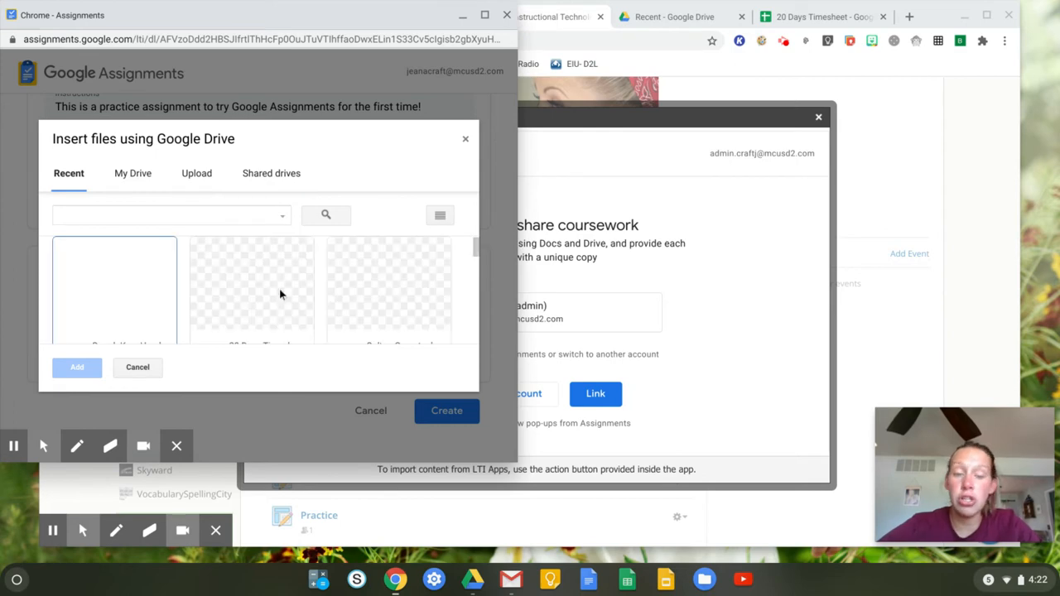
scroll(277, 295, "down", 3)
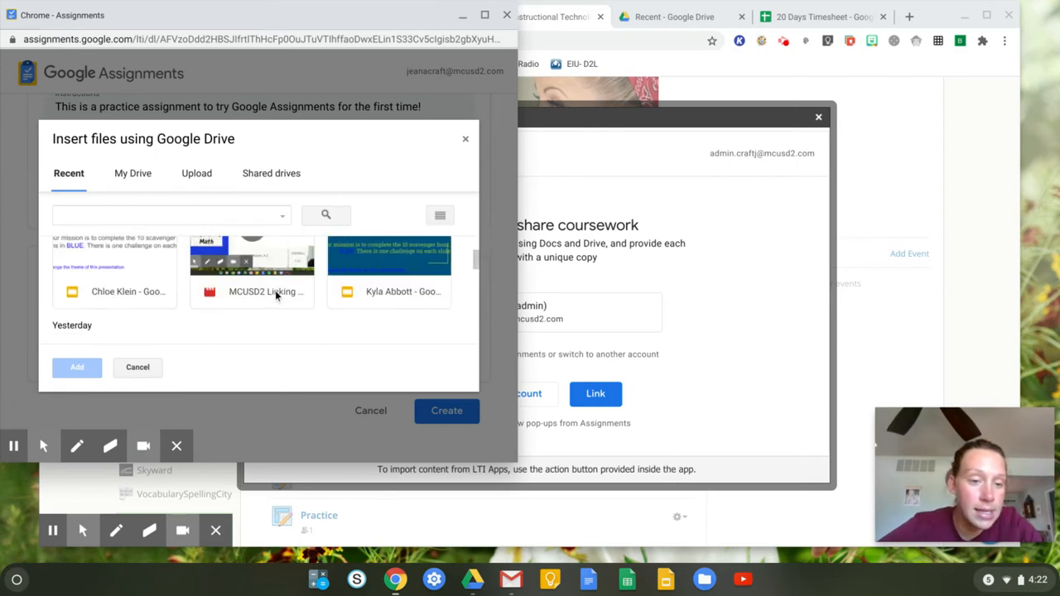
scroll(275, 290, "down", 2)
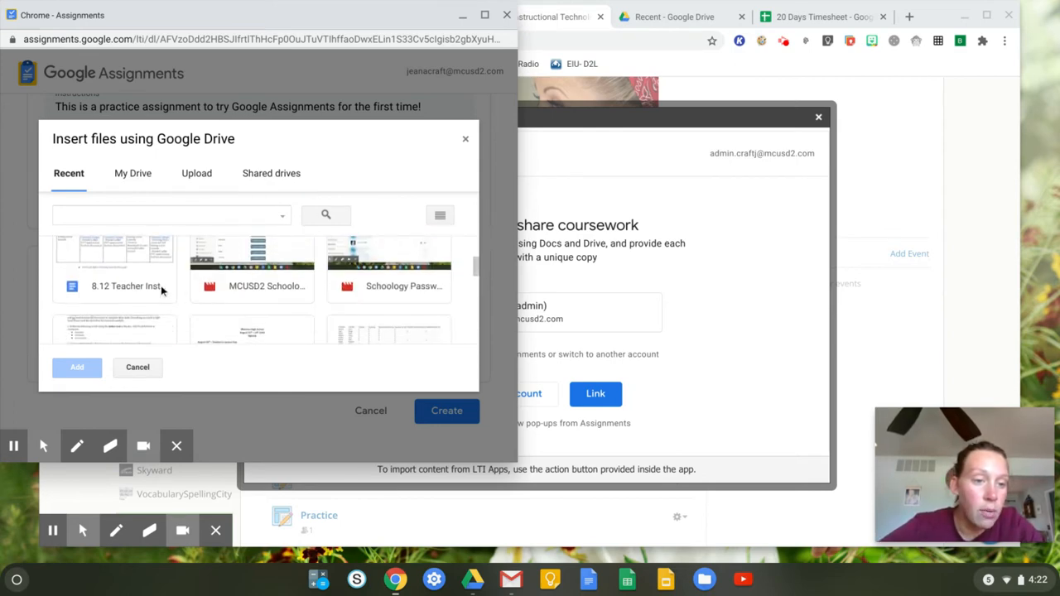
left_click(162, 290)
left_click(77, 367)
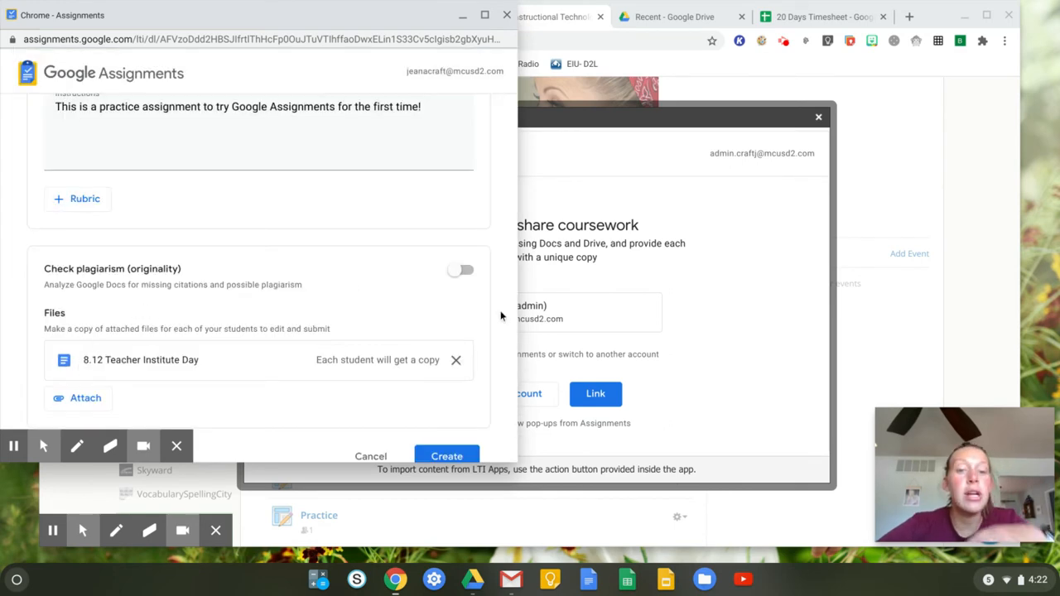
Enable the plagiarism (originality) check for the assignment and create the assignment
left_click(455, 274)
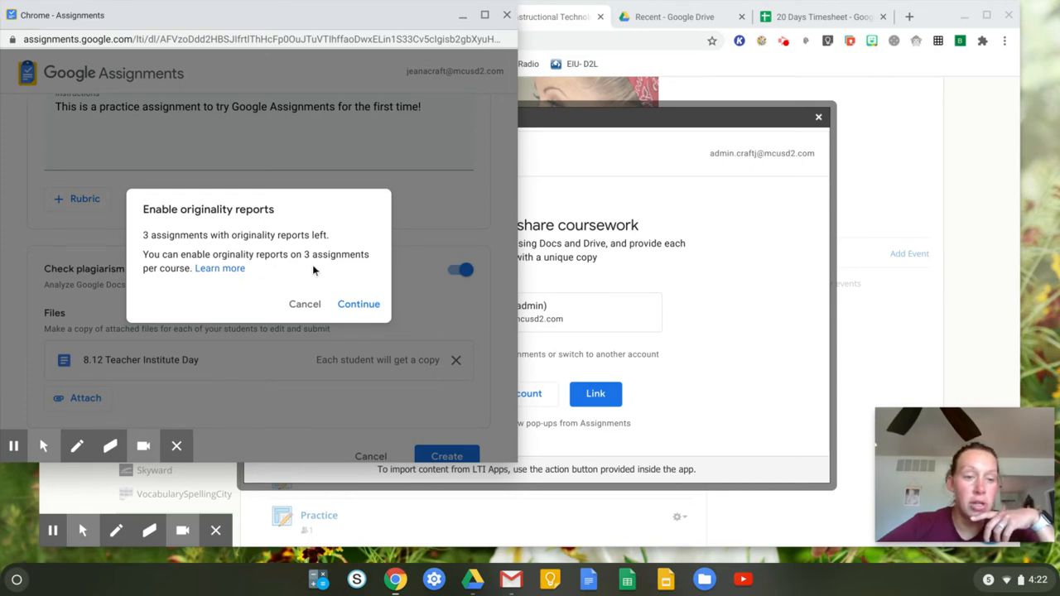
left_click(343, 309)
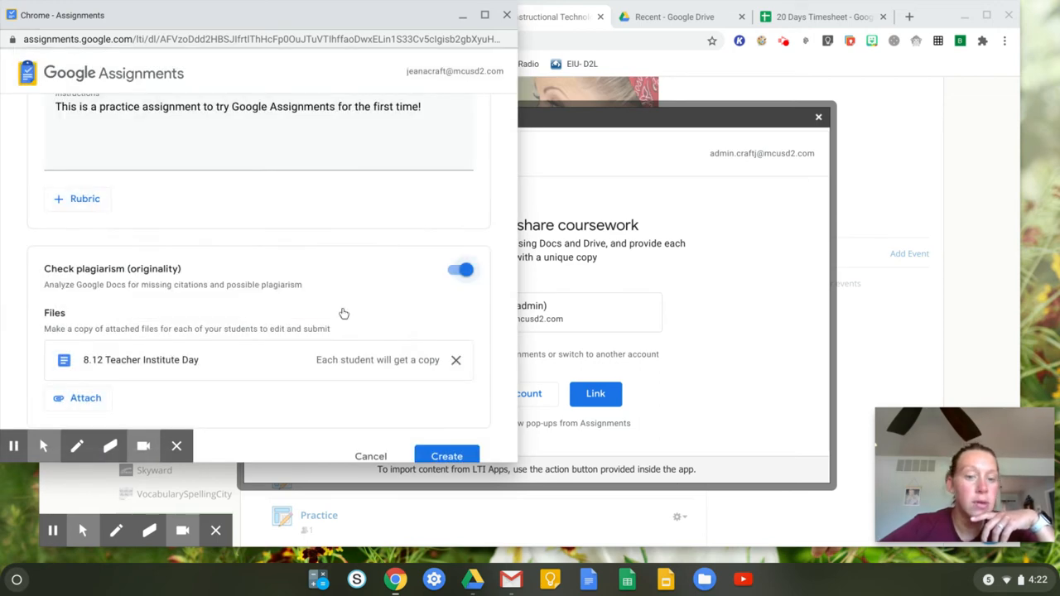
scroll(308, 372, "down", 1)
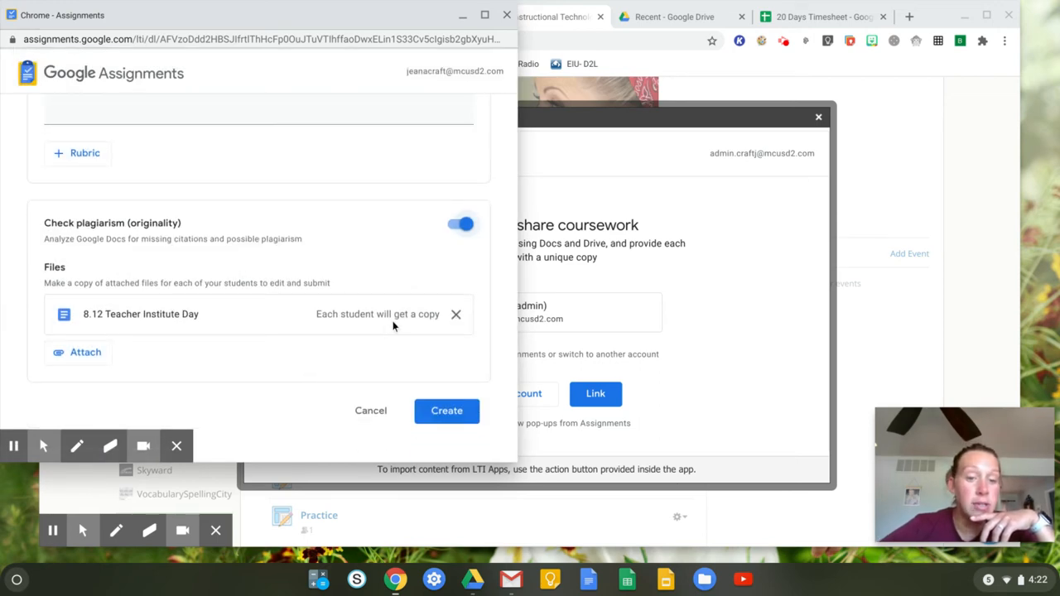
left_click(471, 420)
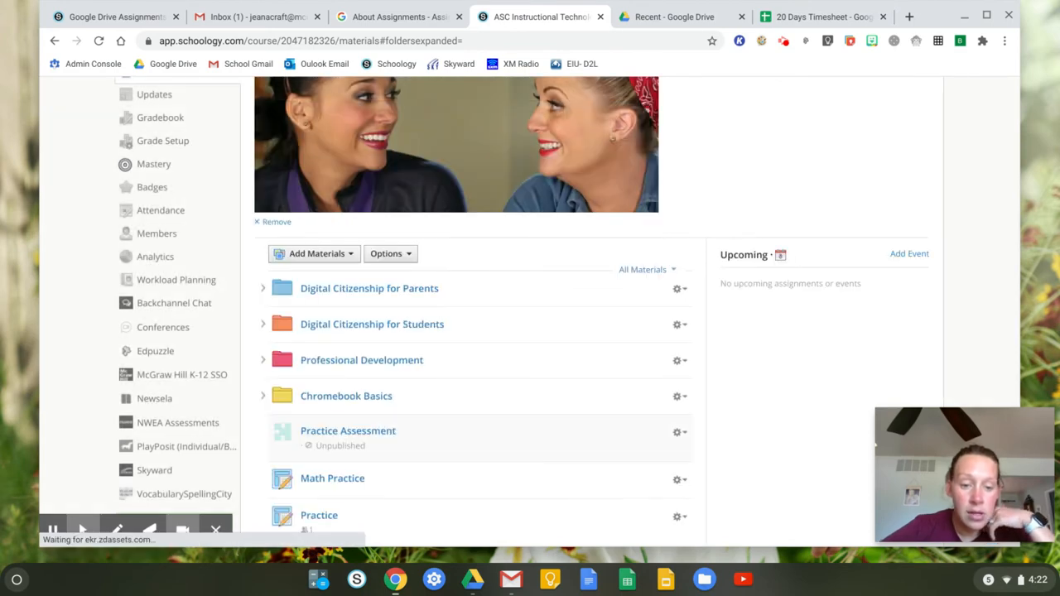
Open the Practice Assignment from the course materials and examine its details, submissions area, extra options and standalone page
scroll(530, 307, "down", 3)
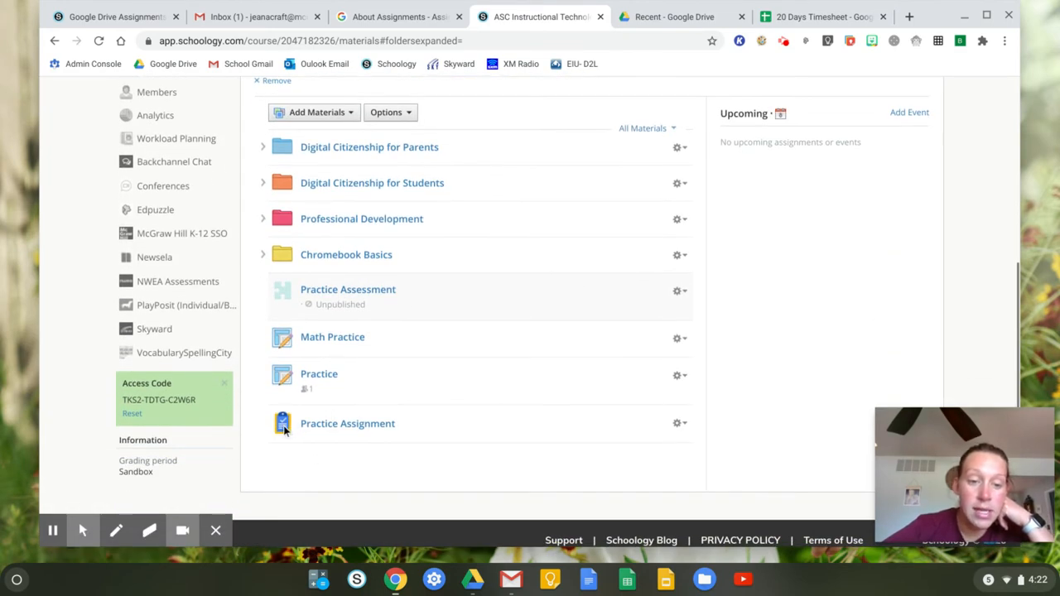
left_click(349, 427)
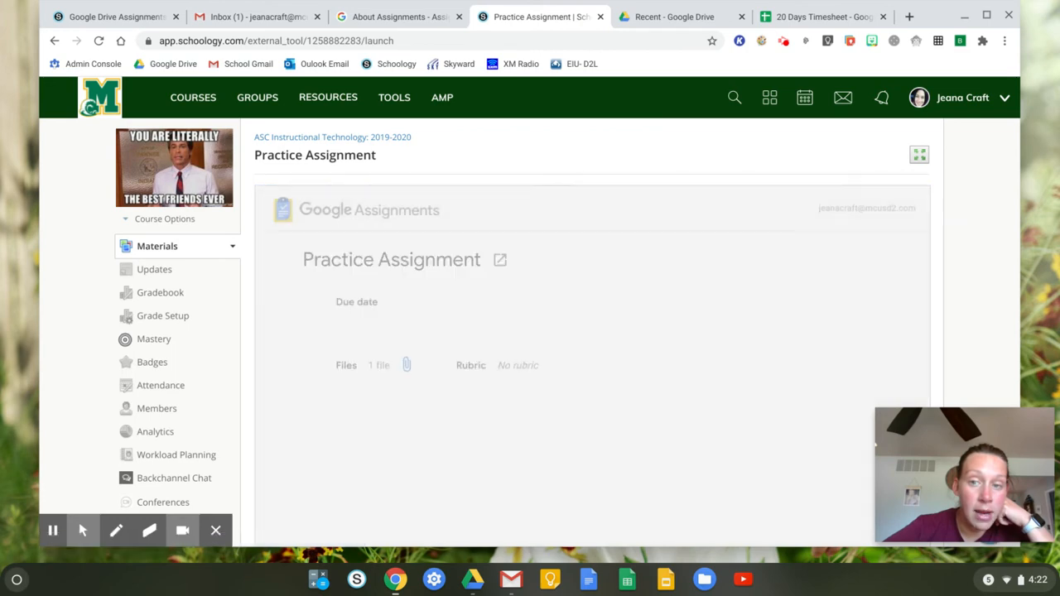
scroll(381, 389, "down", 1)
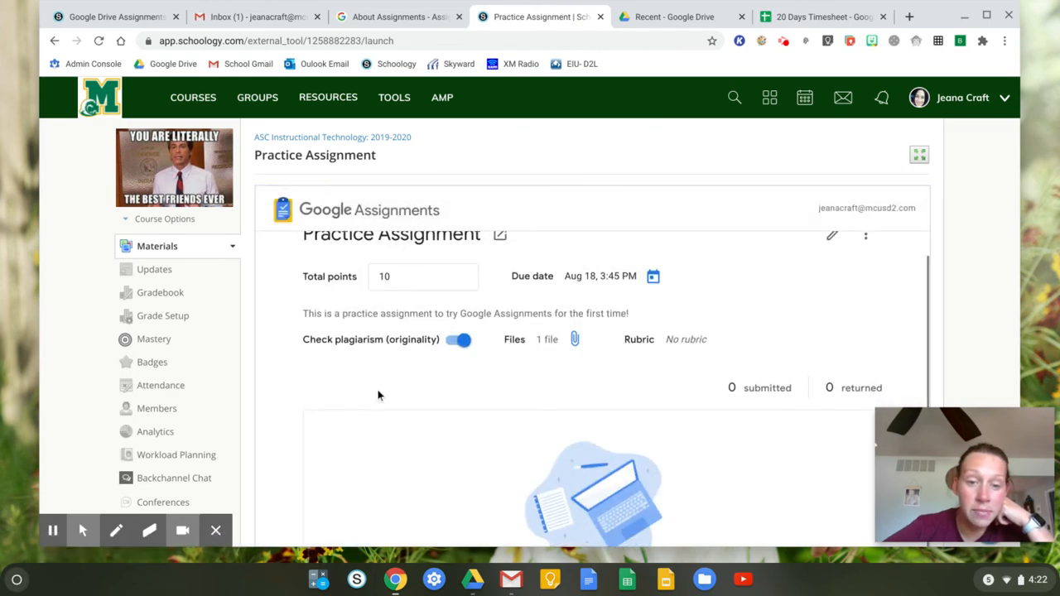
scroll(400, 377, "down", 5)
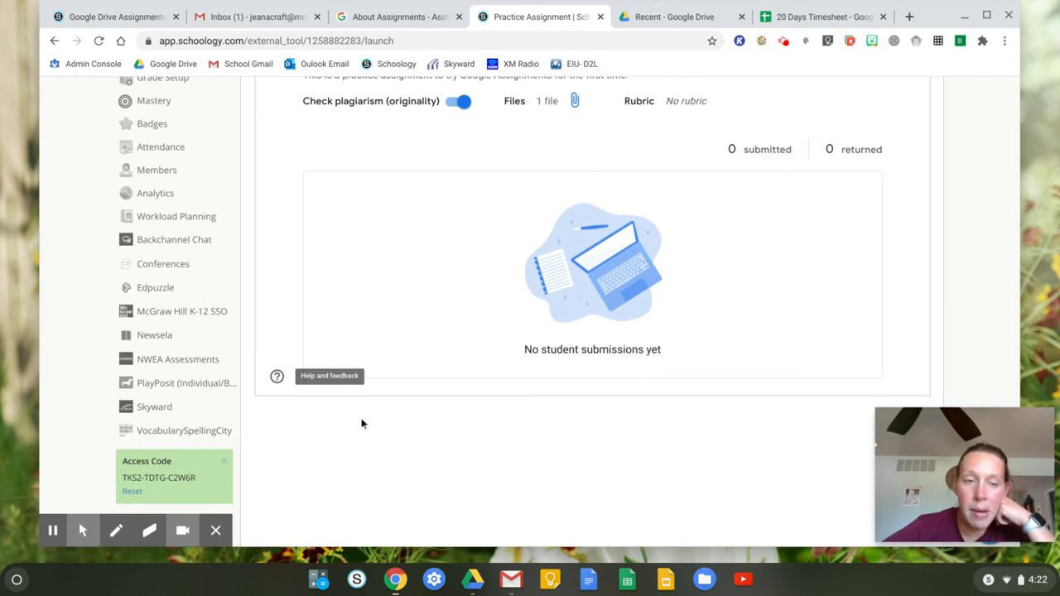
scroll(361, 425, "up", 3)
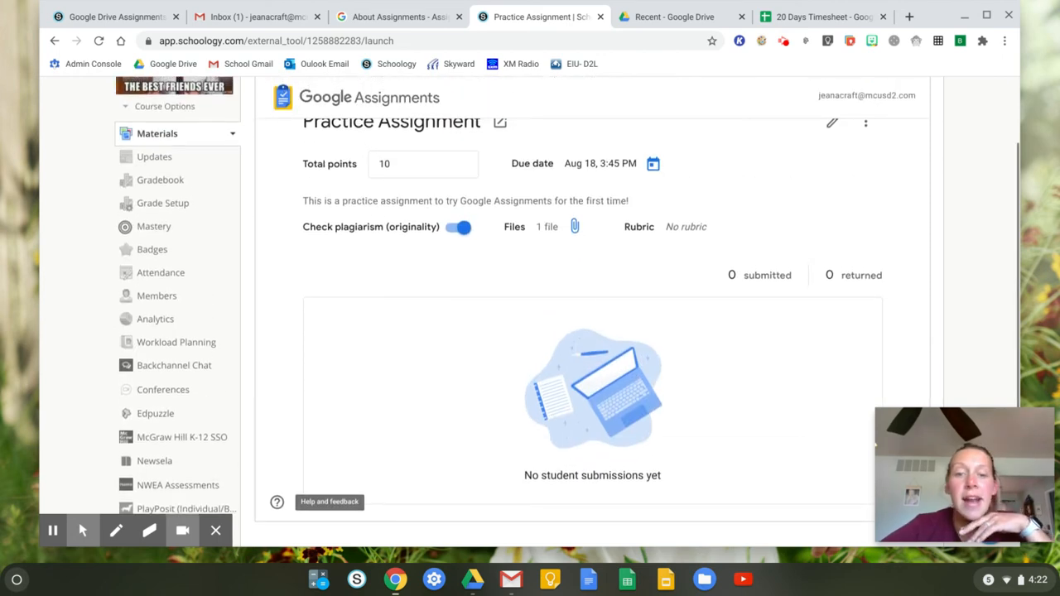
scroll(597, 320, "up", 1)
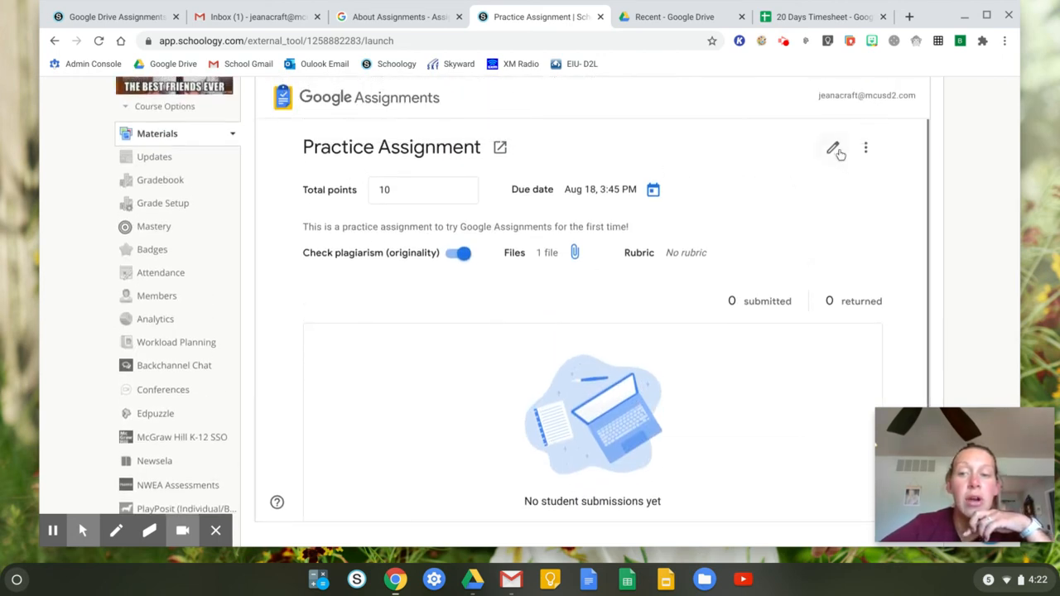
left_click(878, 160)
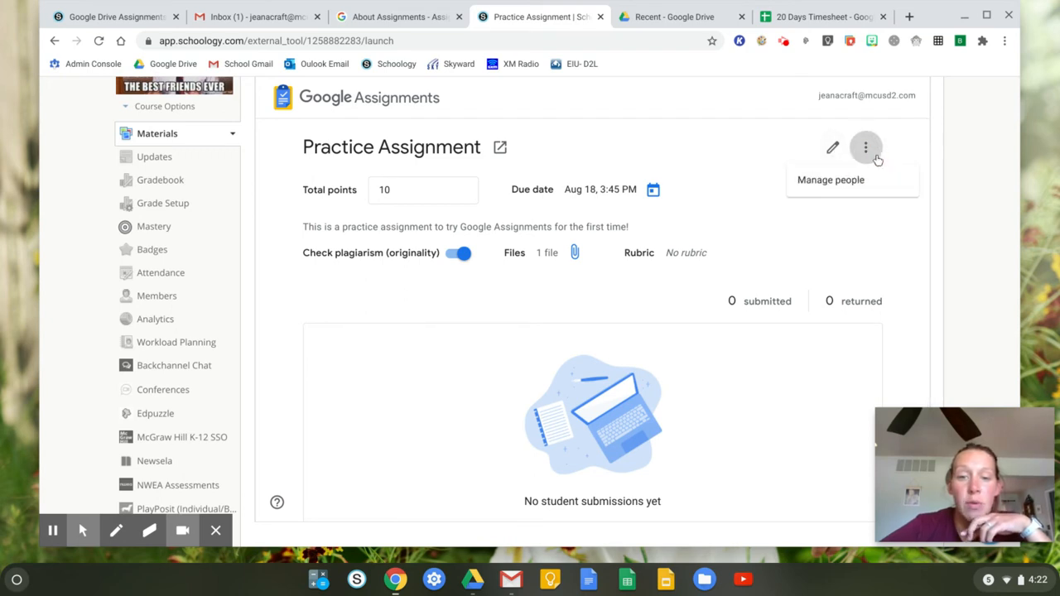
left_click(878, 160)
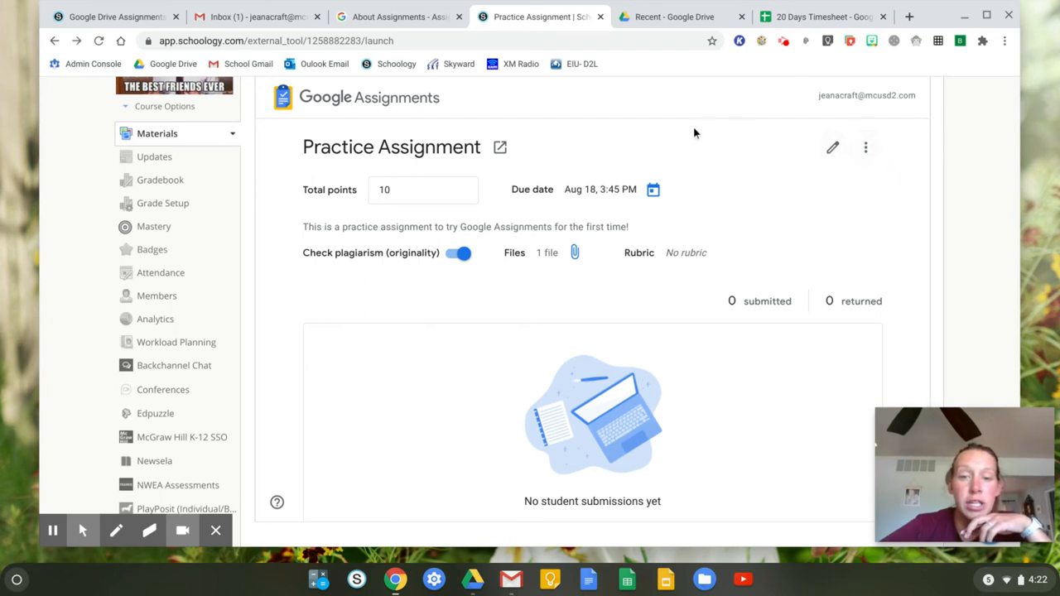
left_click(501, 148)
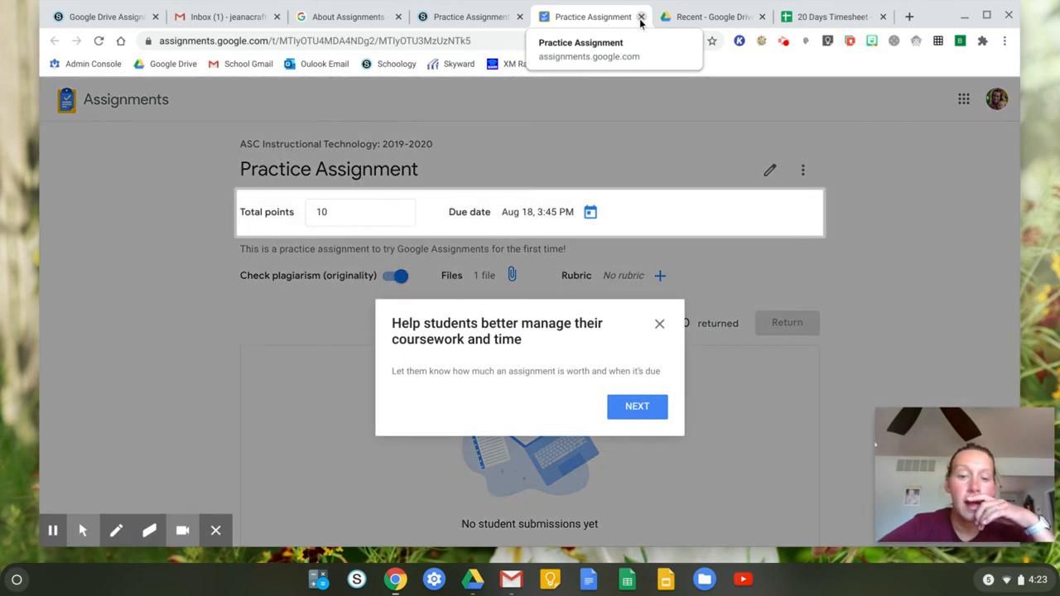
left_click(640, 16)
View the course's member list and return to the Practice Assignment through the course materials
left_click(214, 308)
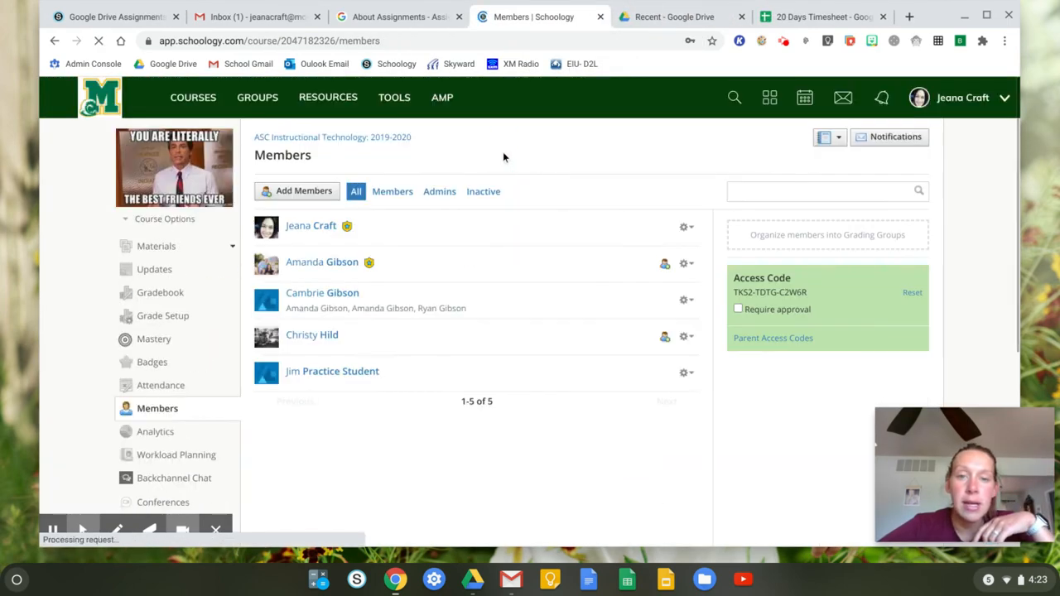
left_click(170, 251)
scroll(479, 376, "down", 4)
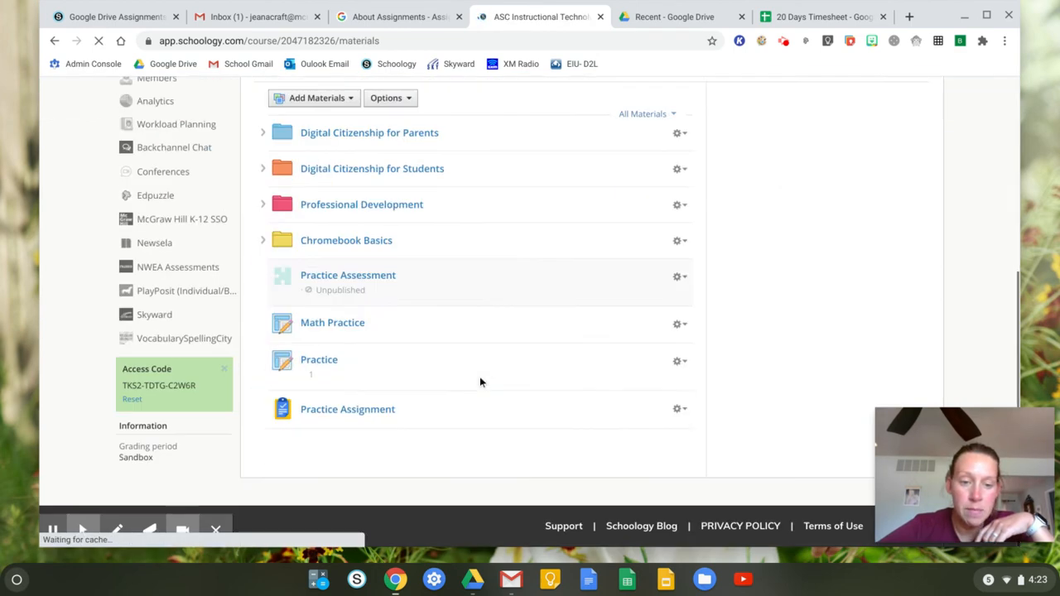
left_click(351, 410)
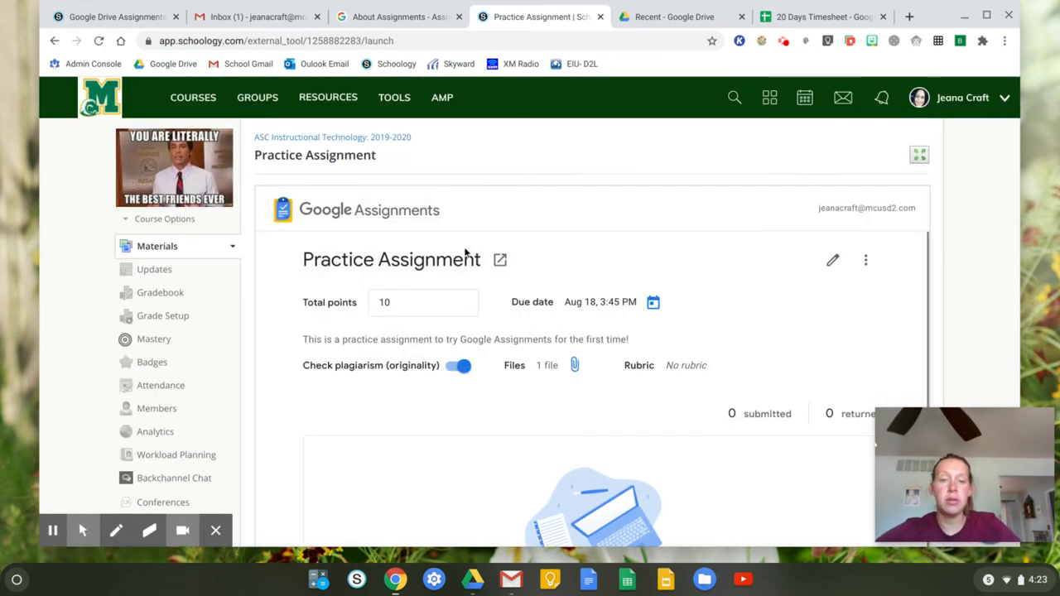
Open the Practice Assignment's standalone page, go through the introductory tips, review the submissions area and close the page
left_click(500, 262)
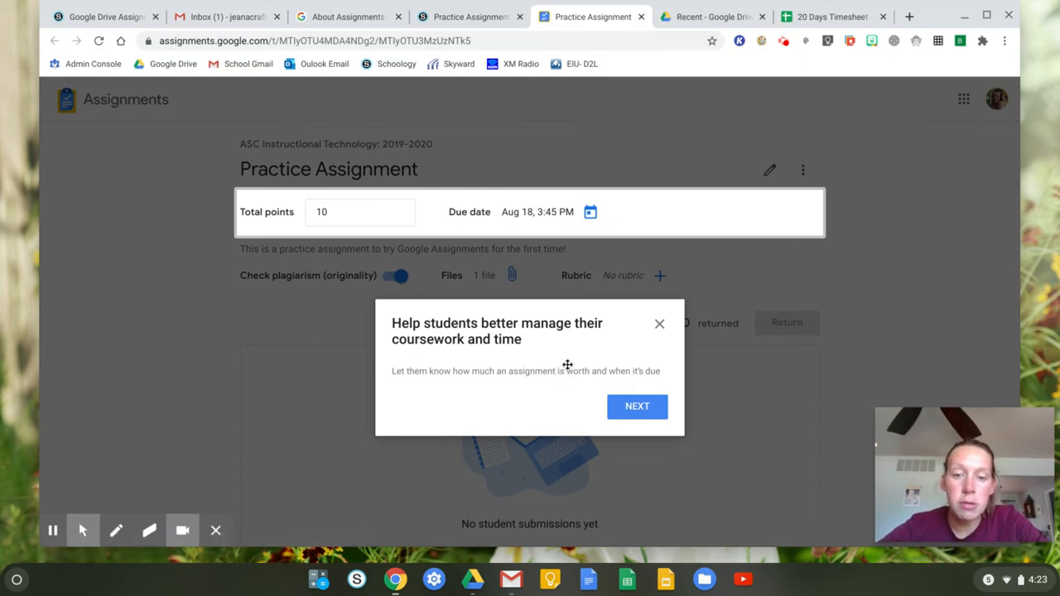
left_click(638, 410)
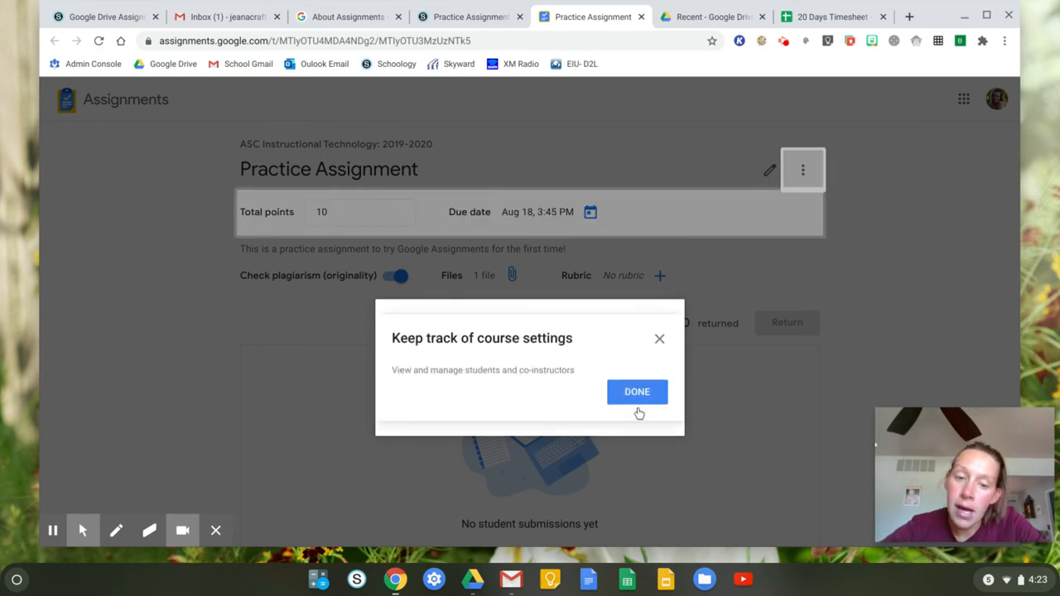
left_click(643, 401)
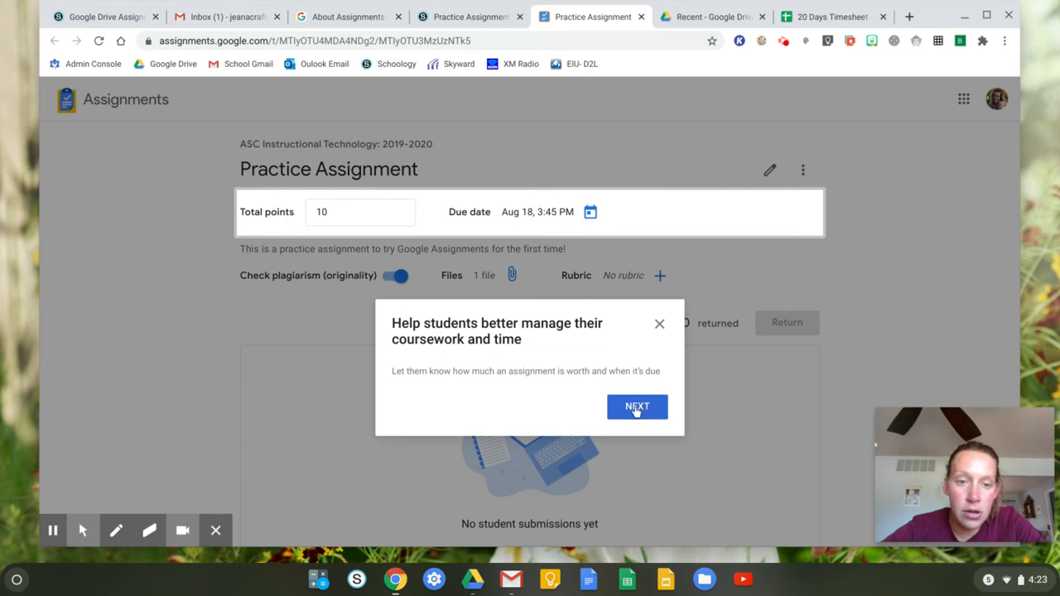
left_click(637, 409)
left_click(647, 398)
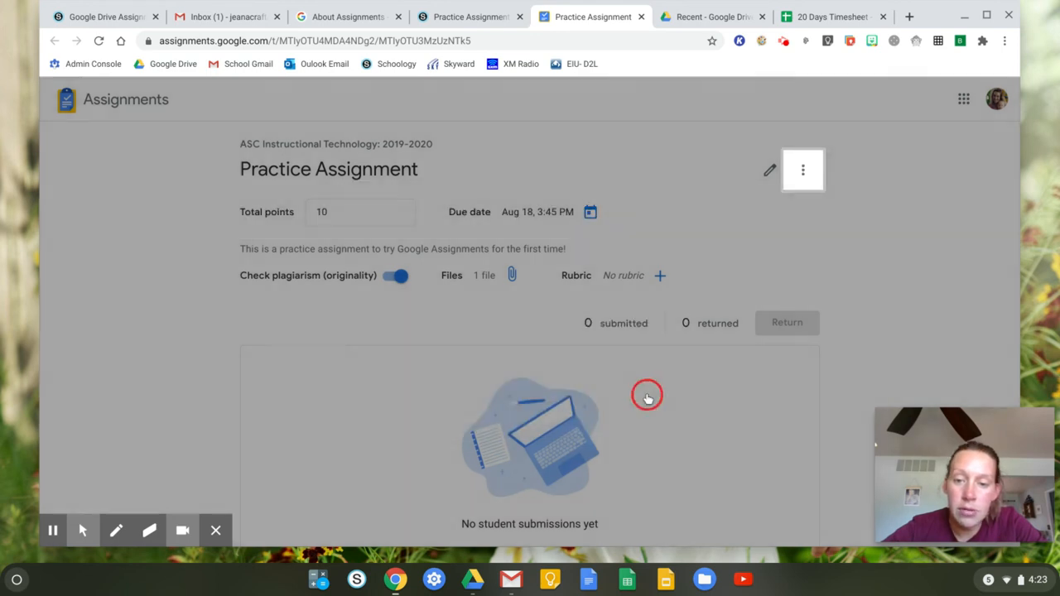
scroll(469, 445, "down", 1)
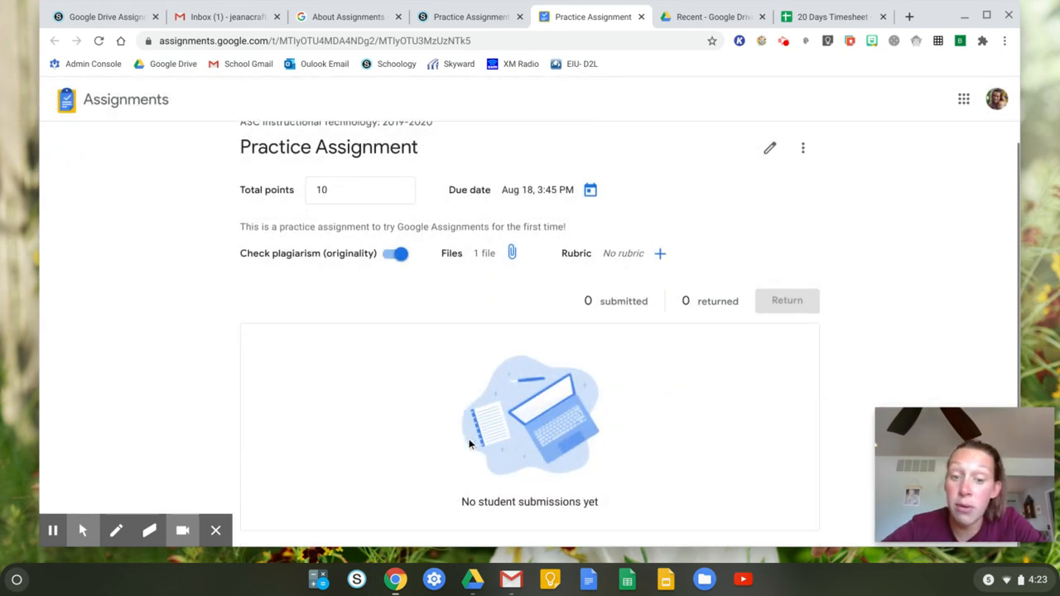
left_click(642, 18)
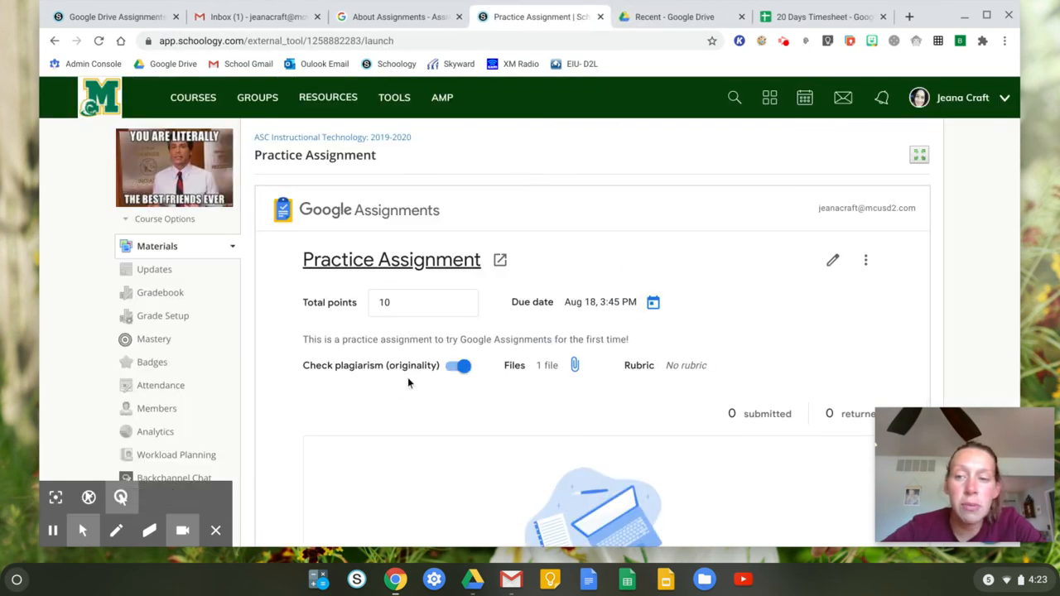
Preview the course as the first listed student member and open the Practice Assignment to examine what that student sees
left_click(174, 220)
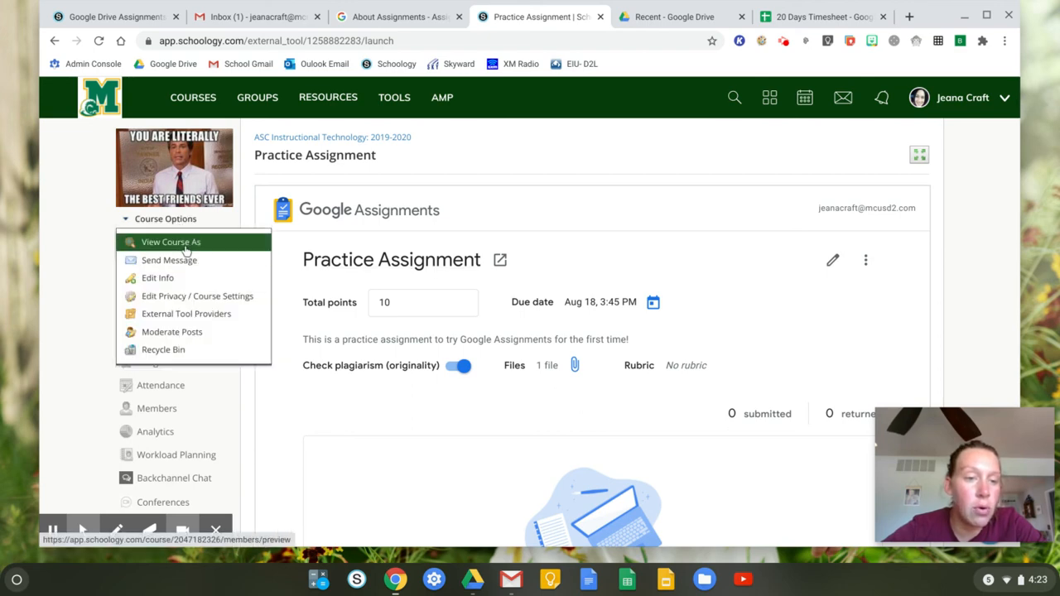
left_click(190, 249)
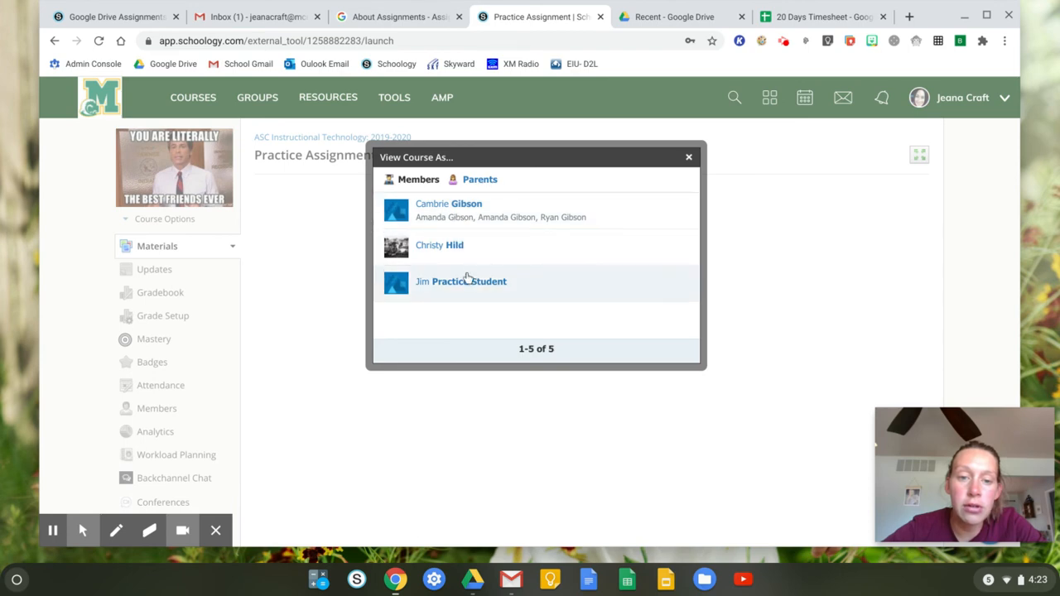
left_click(486, 208)
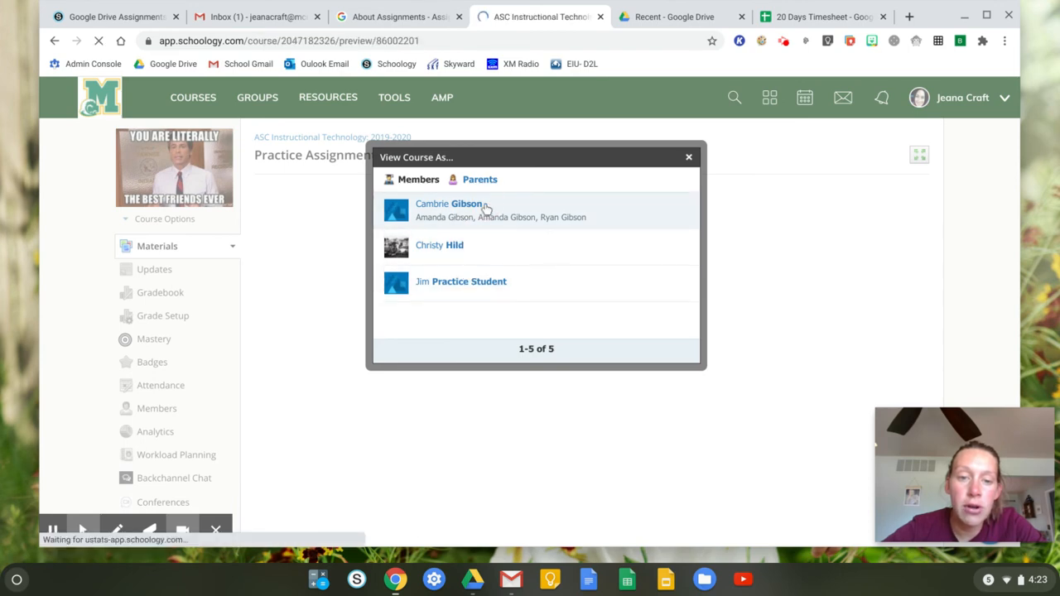
scroll(430, 373, "down", 5)
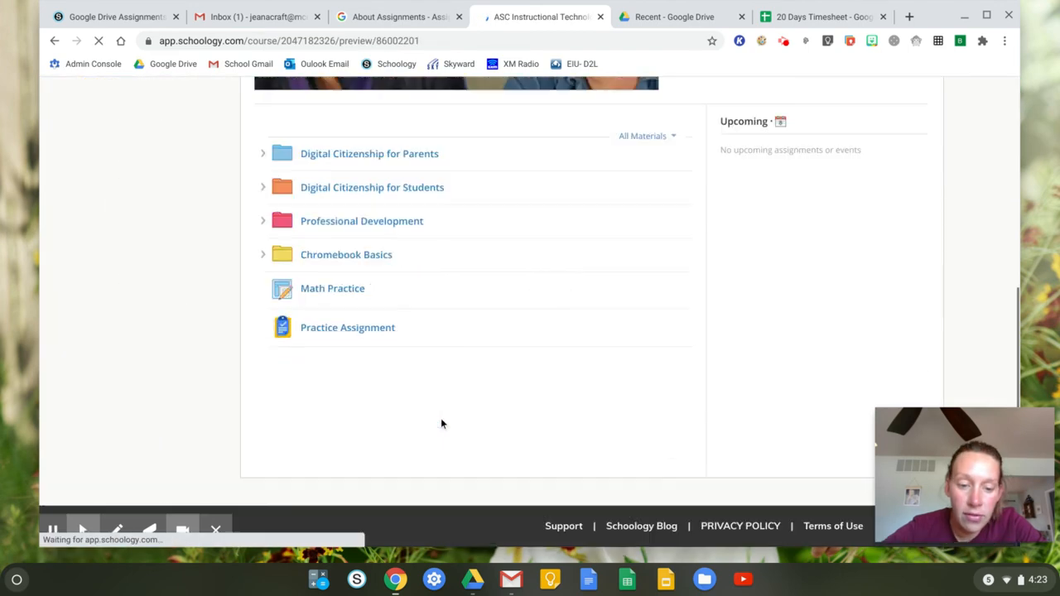
left_click(369, 330)
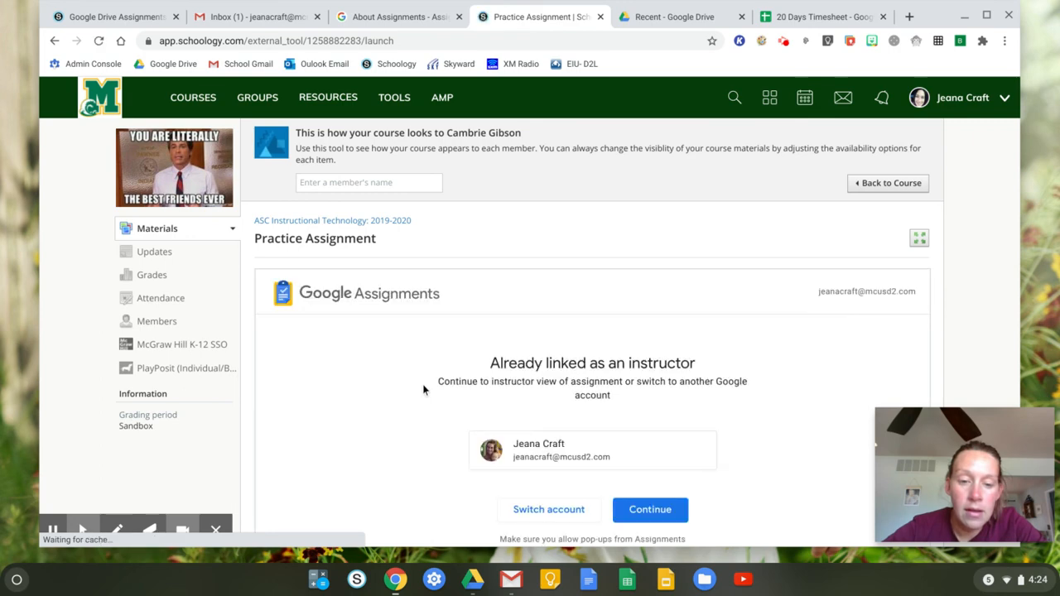
scroll(423, 390, "down", 3)
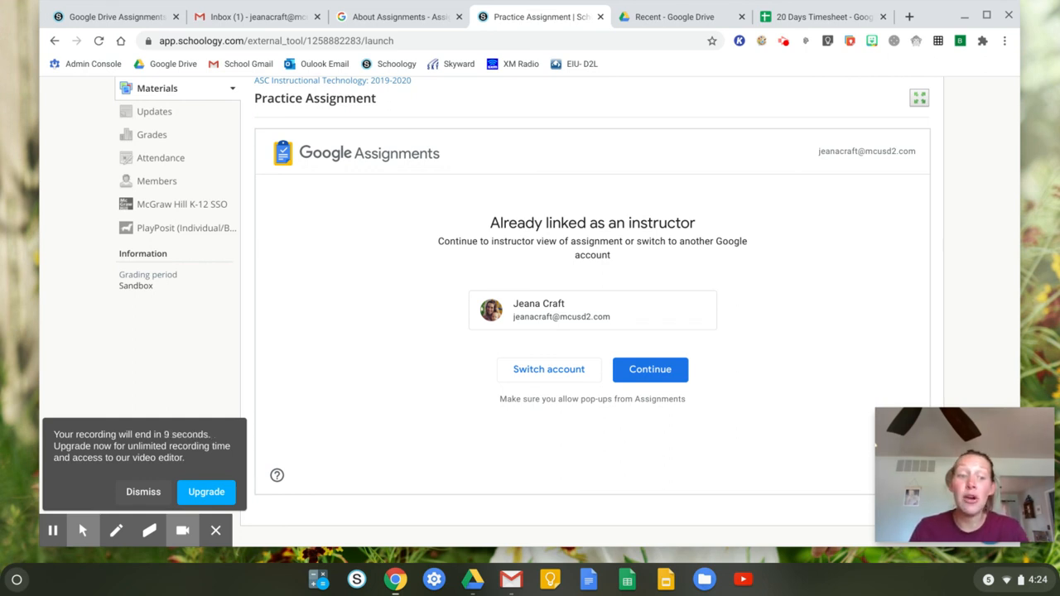
left_click(144, 495)
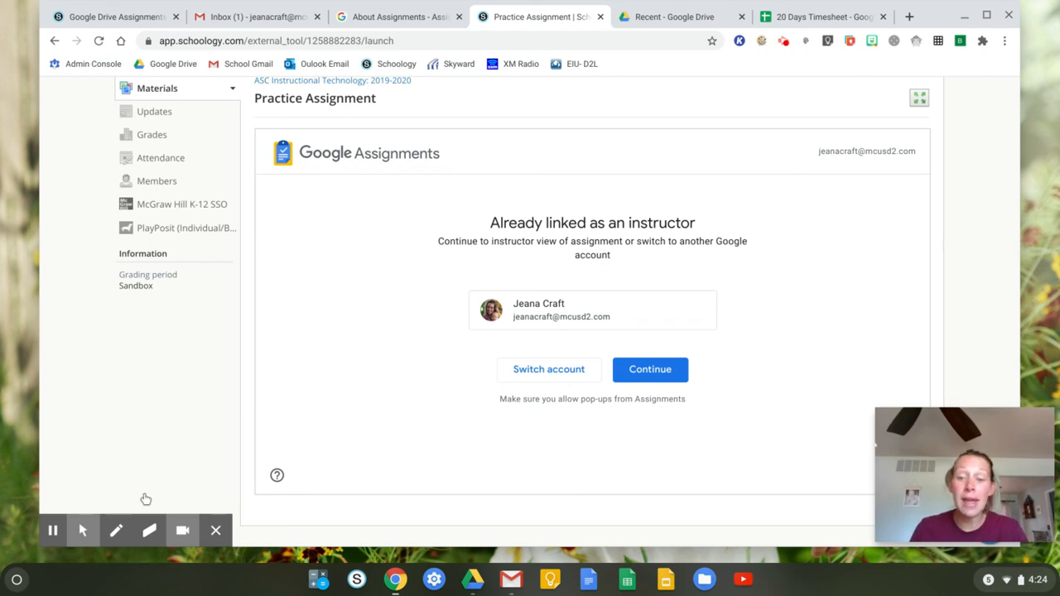
left_click(784, 43)
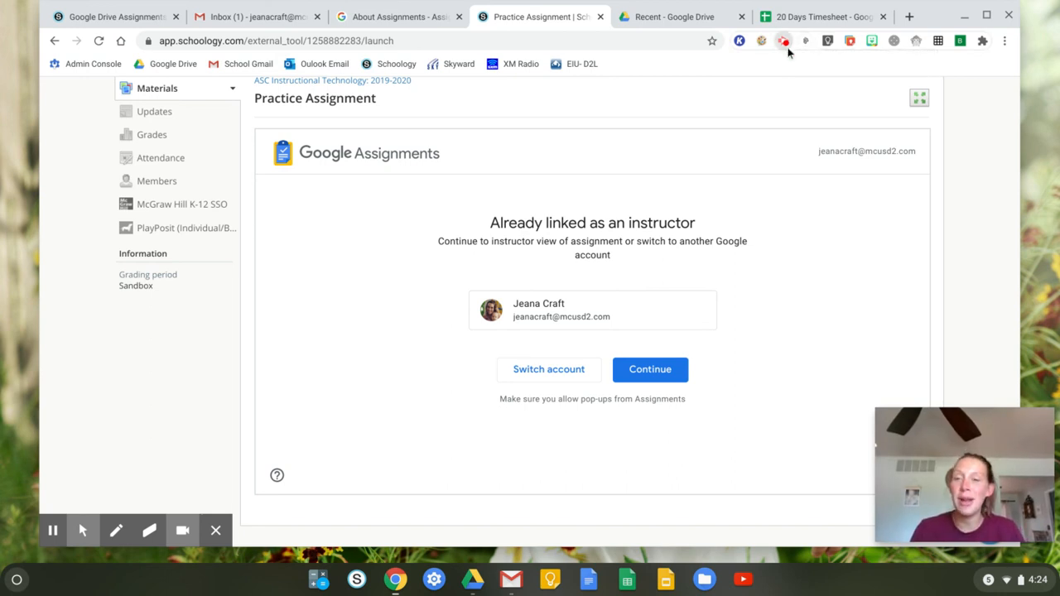